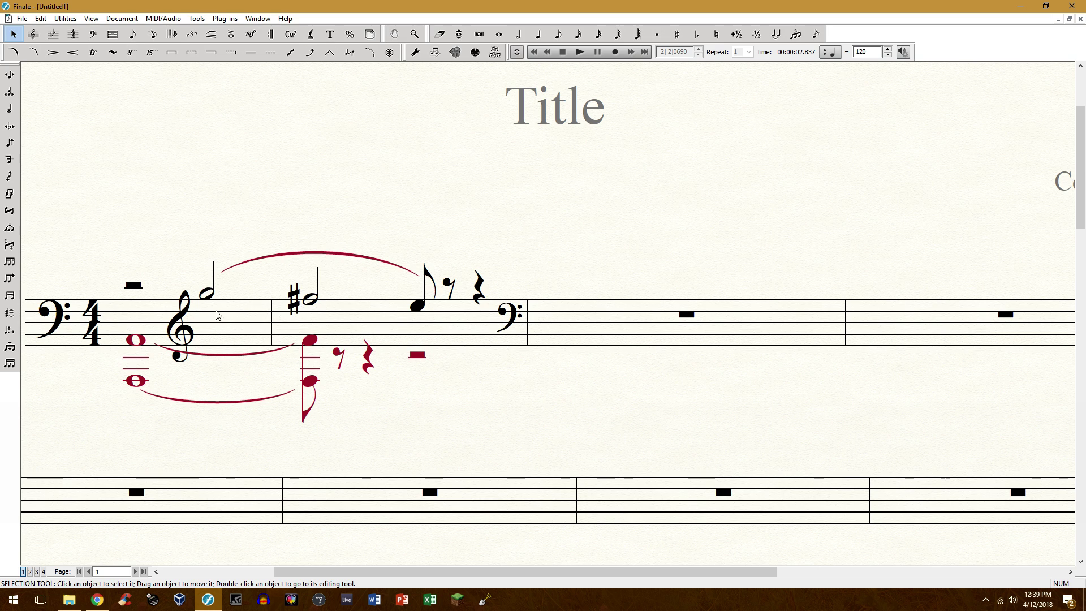
Close measure 2 of the second staff with a thick solid barline.
scroll(450, 355, down, 2)
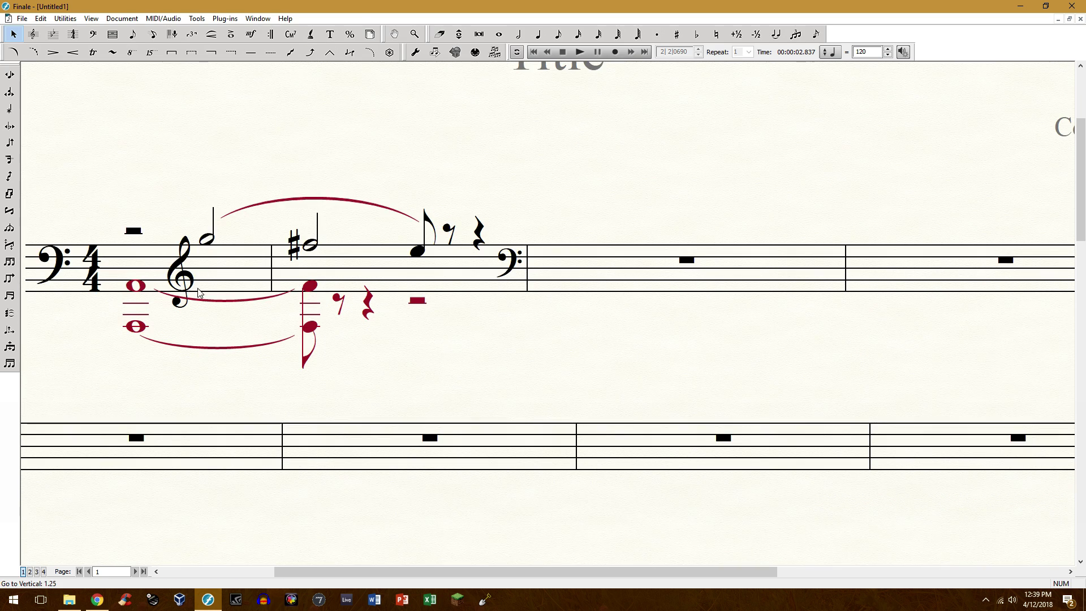
scroll(251, 292, down, 2)
scroll(253, 292, down, 1)
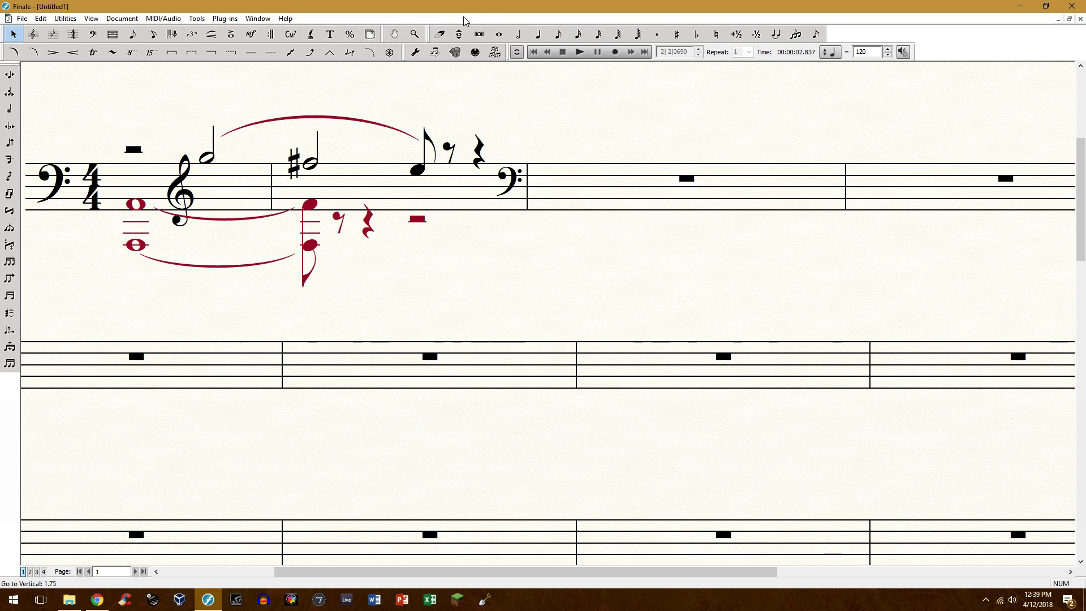
click(225, 169)
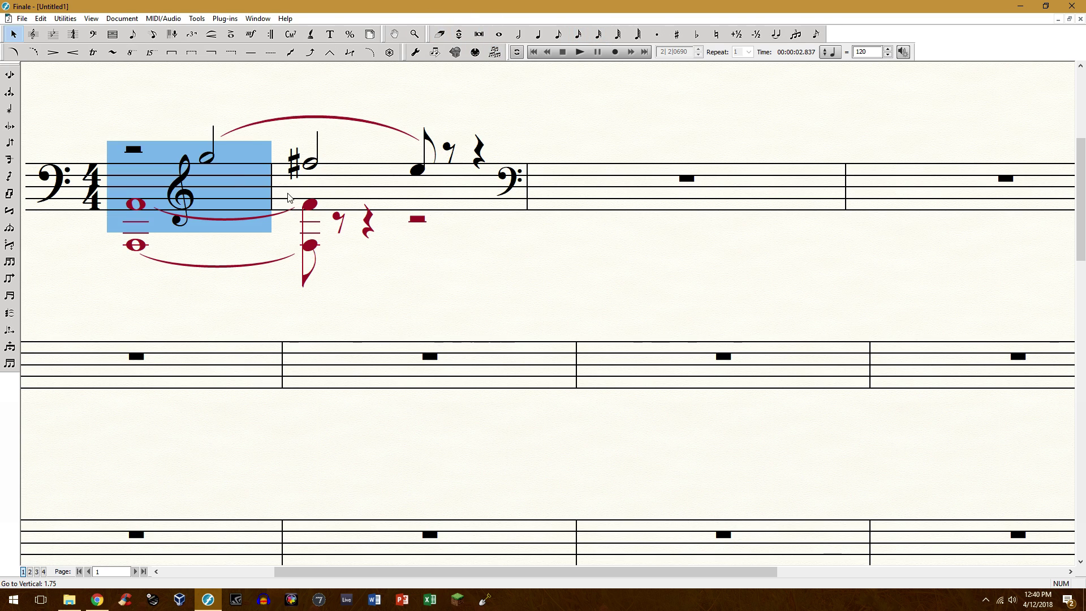
shift+click(466, 259)
click(351, 375)
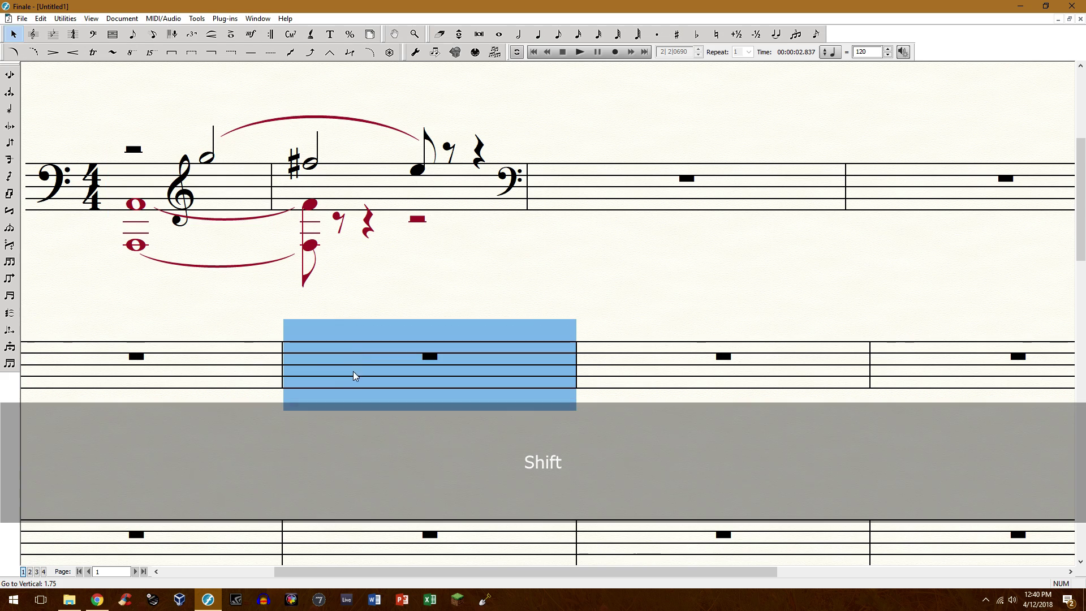
right_click(334, 361)
mouse_move(379, 48)
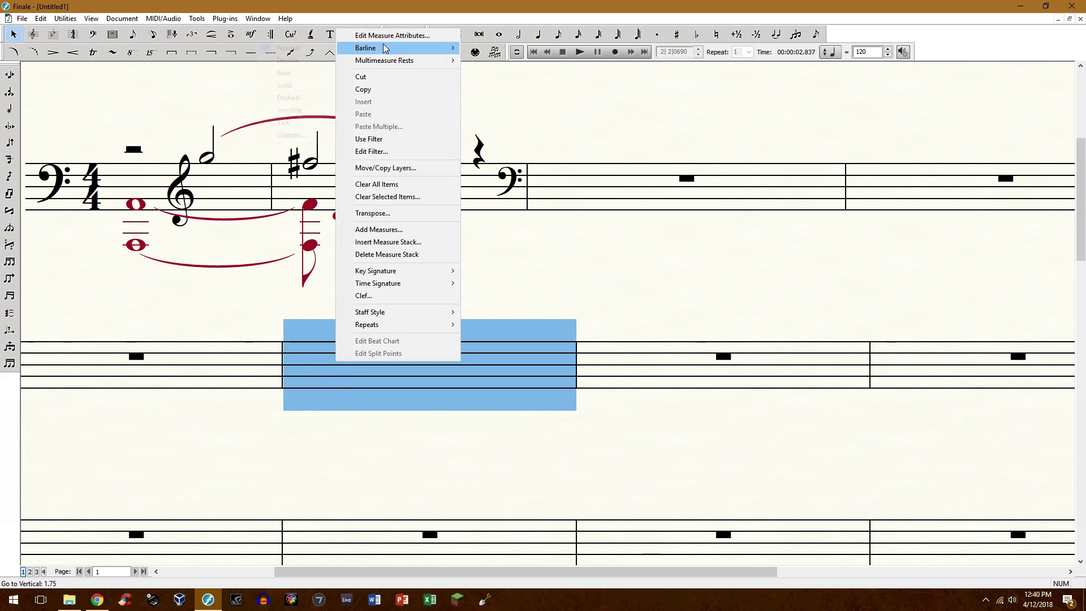
click(296, 84)
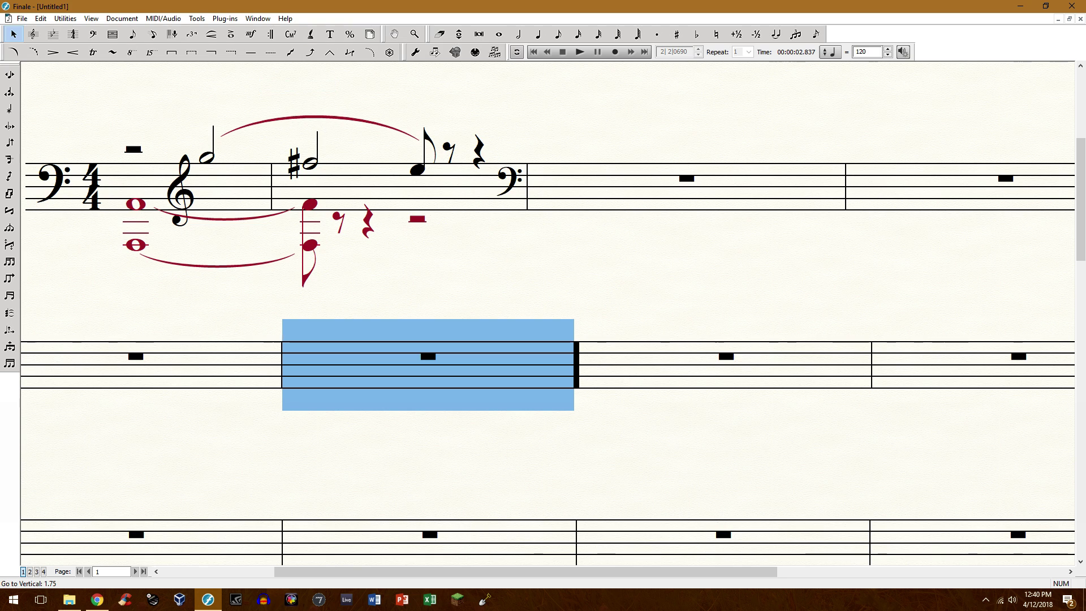
Insert a bass clef change at the thick barline of the second staff and start Simple Entry.
click(601, 298)
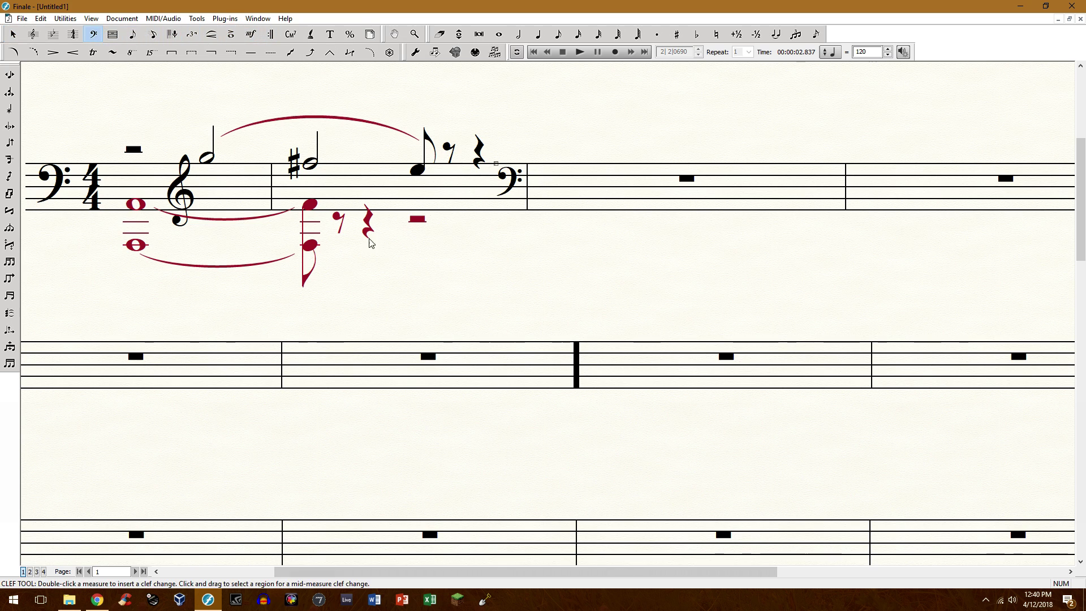
click(95, 36)
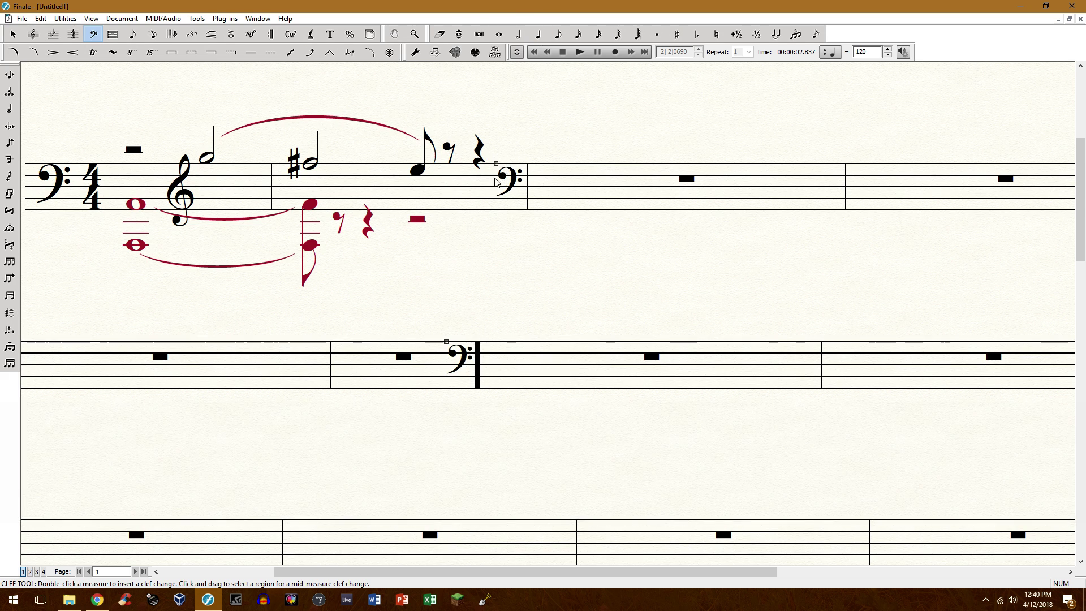
click(518, 34)
In layer 2, enter a whole-note low octave after the bass clef and tie both notes forward.
click(499, 34)
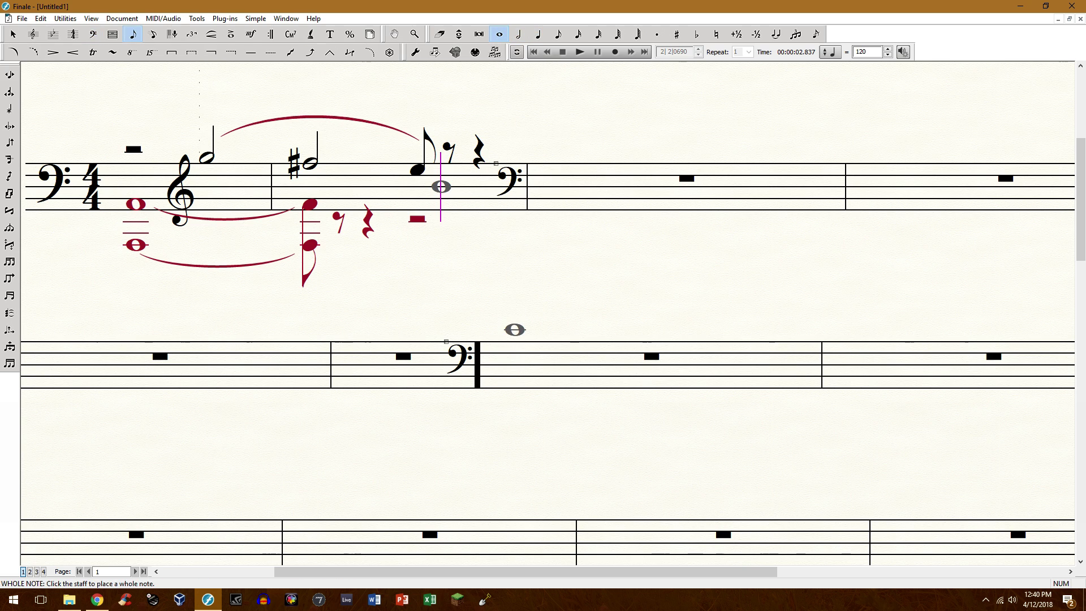
key(shift)
key(alt)
key(shift+alt+2)
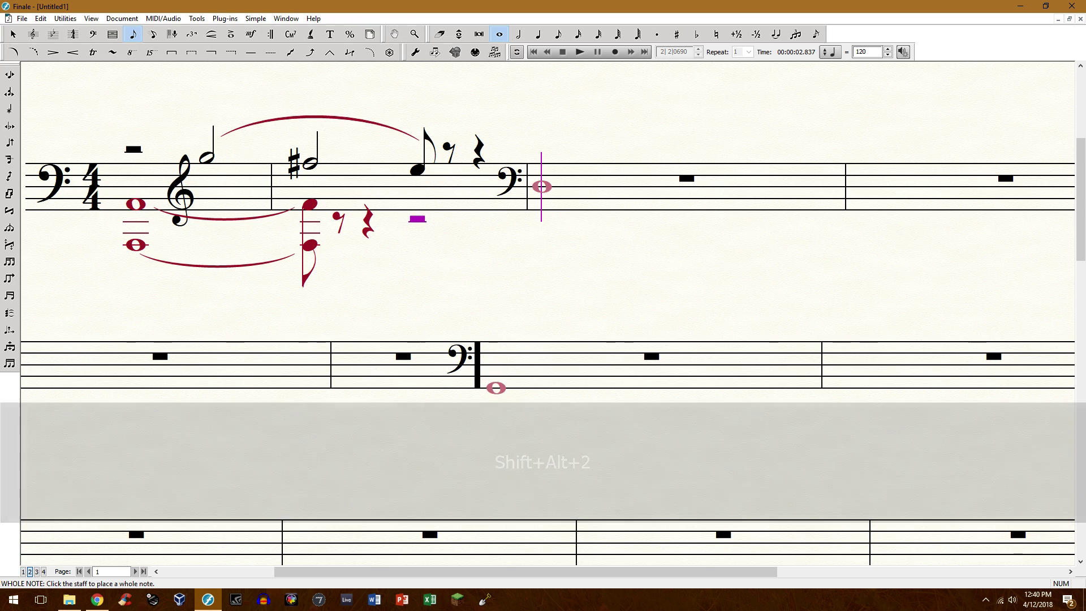
click(495, 382)
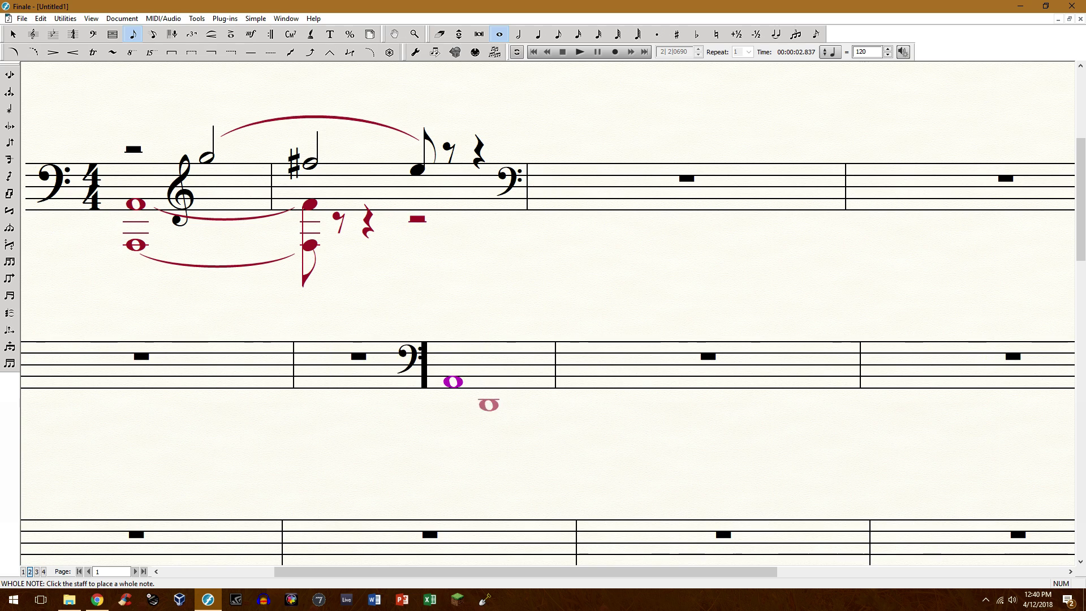
click(455, 422)
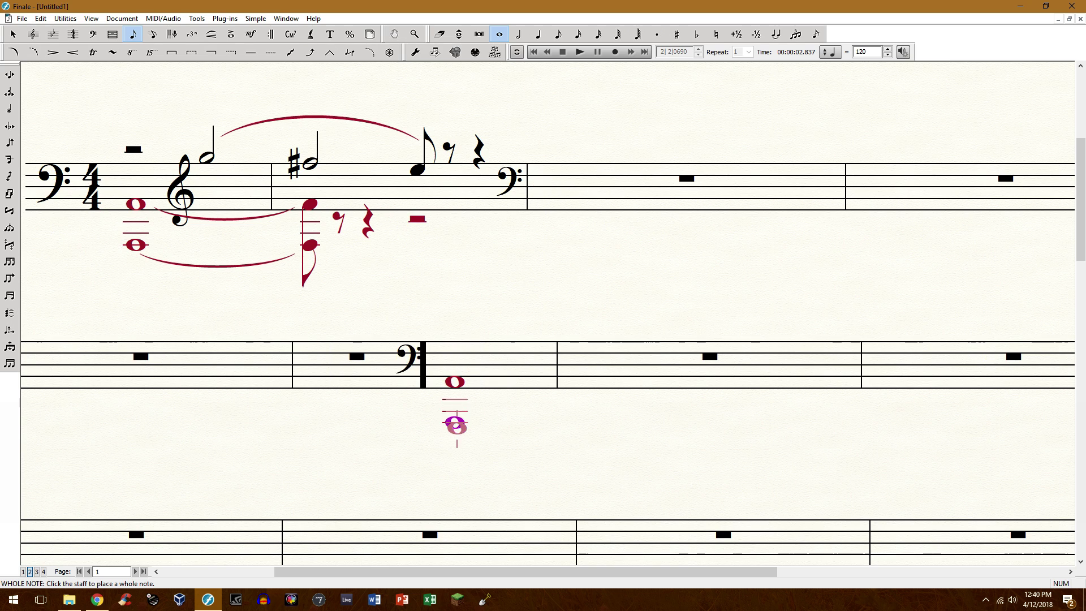
key(t)
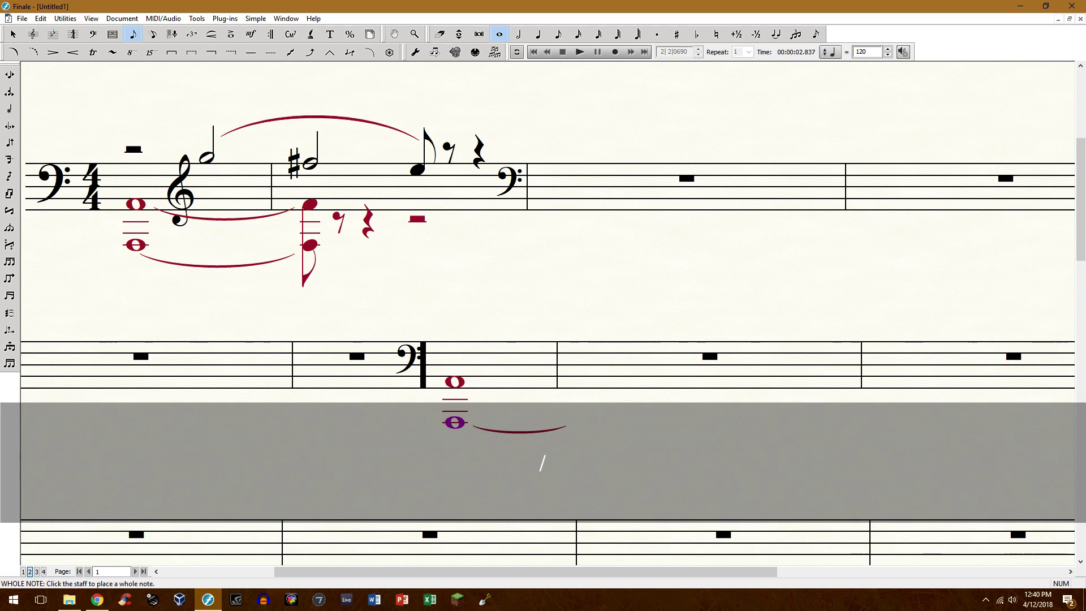
ctrl+click(458, 383)
key(/)
Add the tied-to eighth-note octave in the following measure.
key(4)
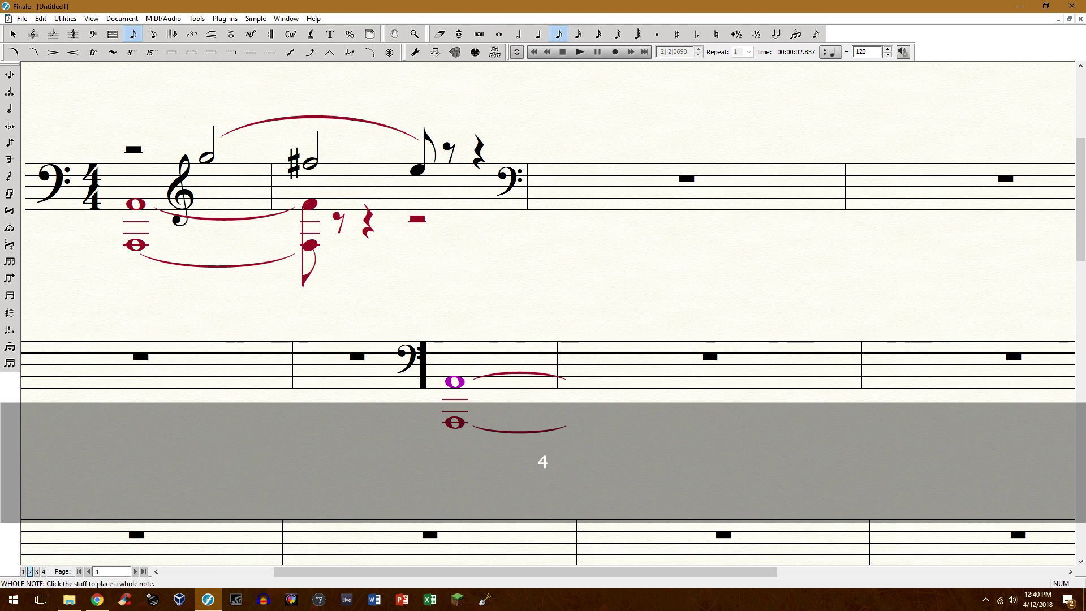
click(577, 382)
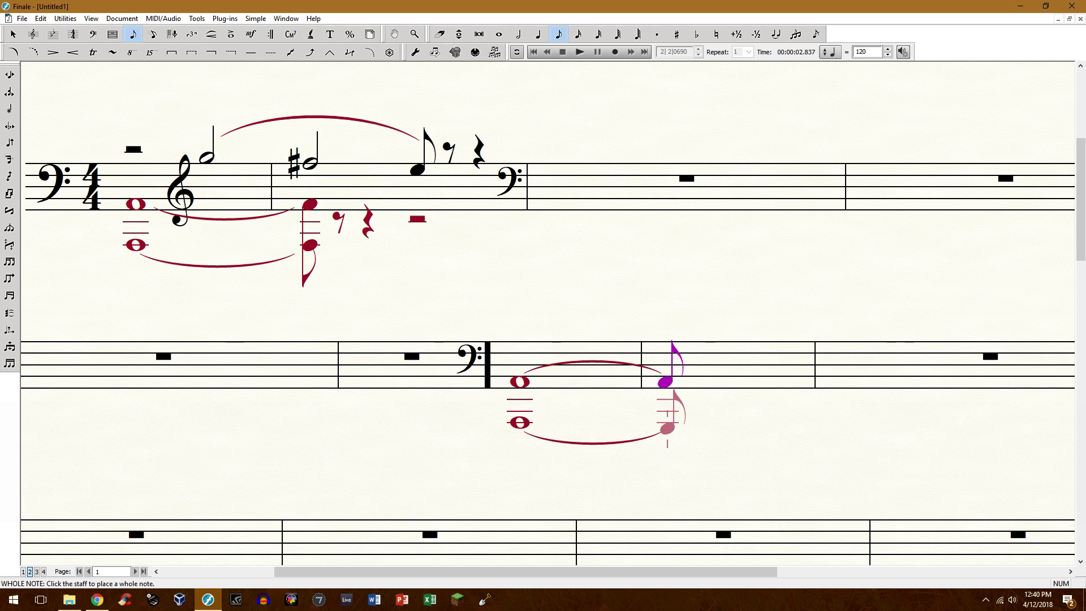
click(666, 422)
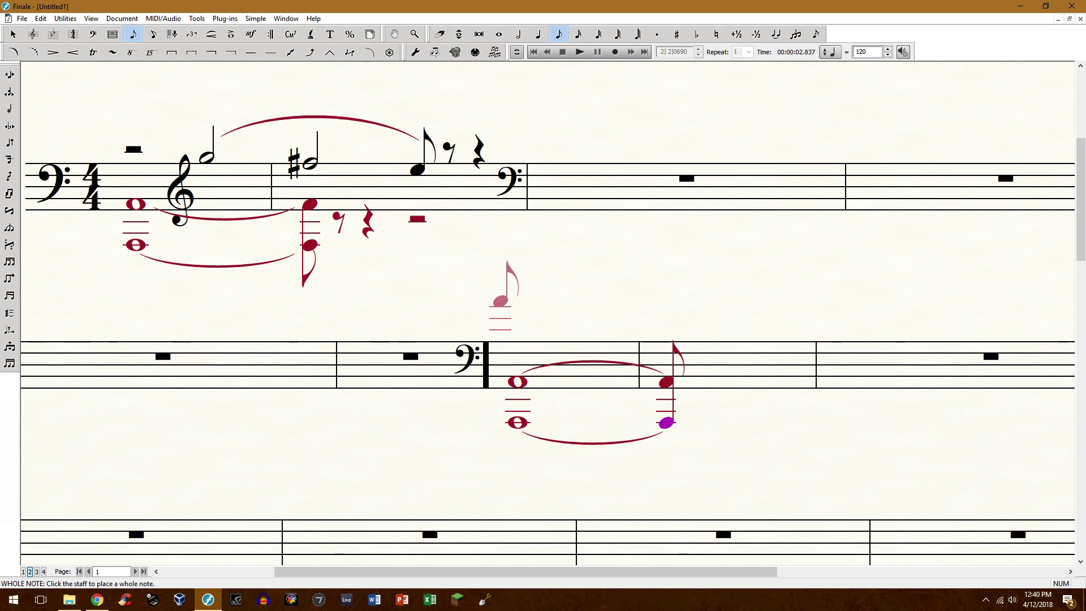
Back in layer 1, enter a half rest followed by a half note on the second staff.
key(shift)
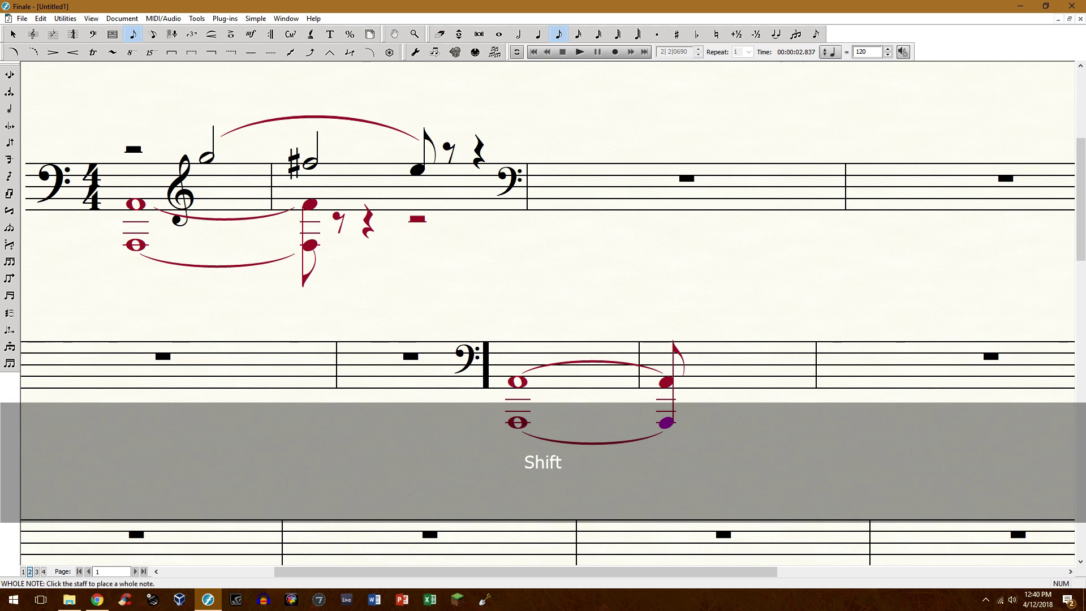
key(shift+alt+1)
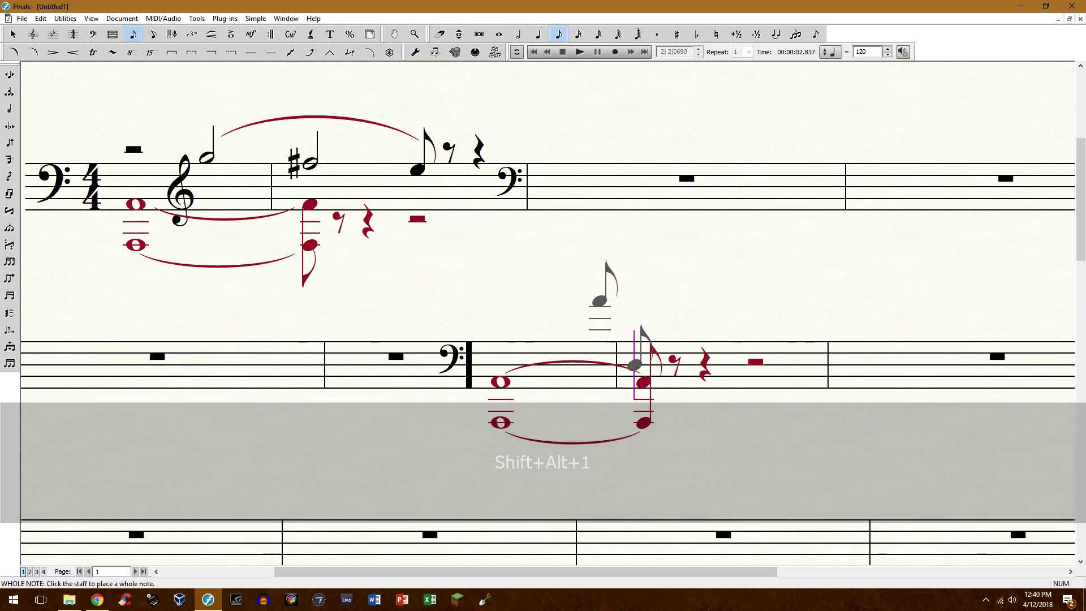
click(518, 34)
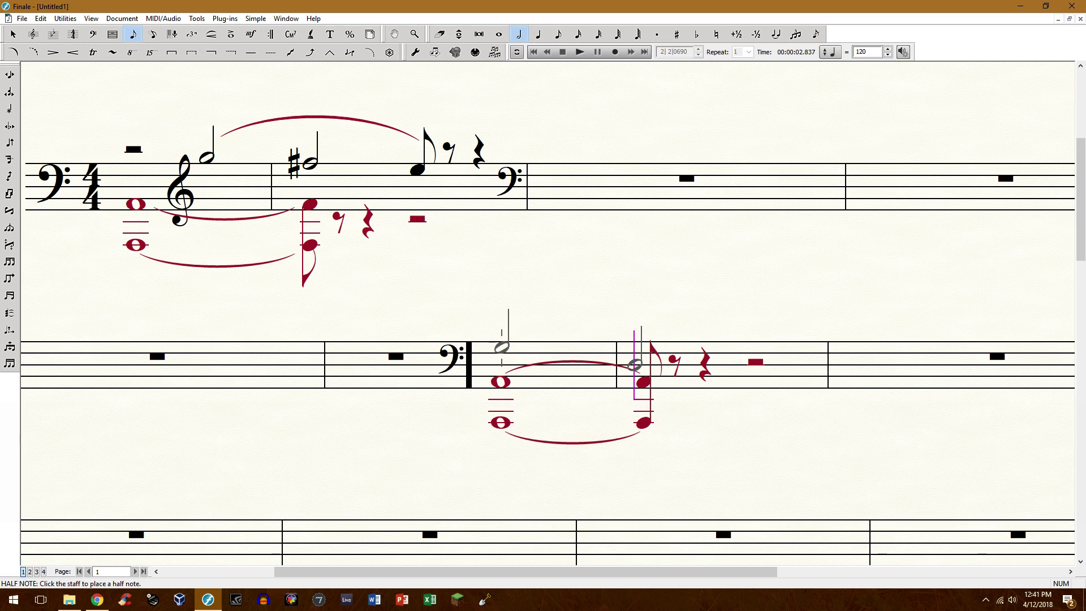
click(501, 342)
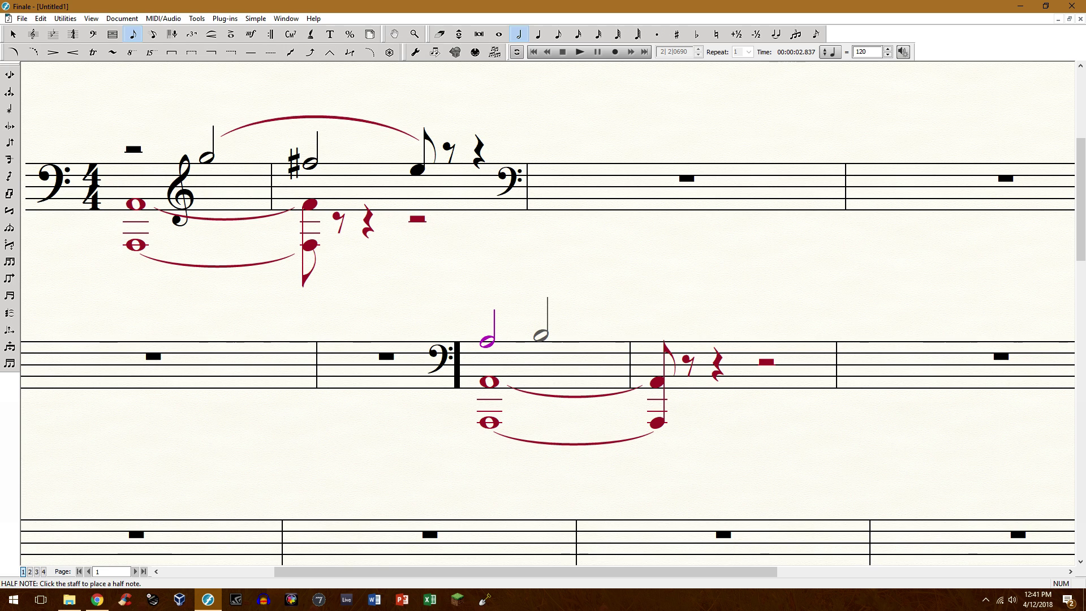
key(r)
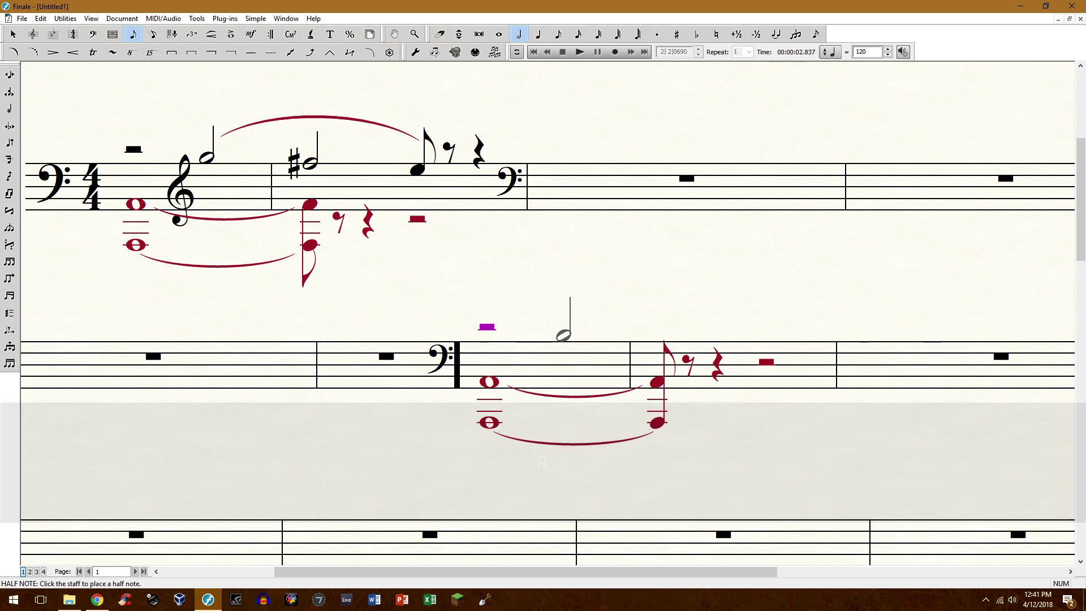
click(563, 335)
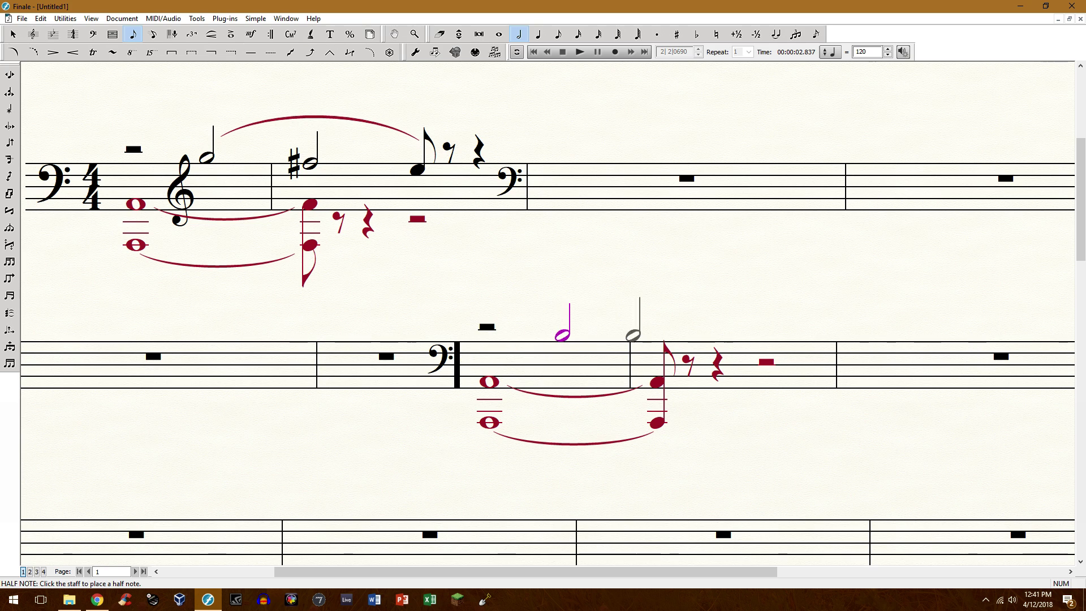
Add a sharped half note and an eighth note at the start of the next measure.
click(664, 342)
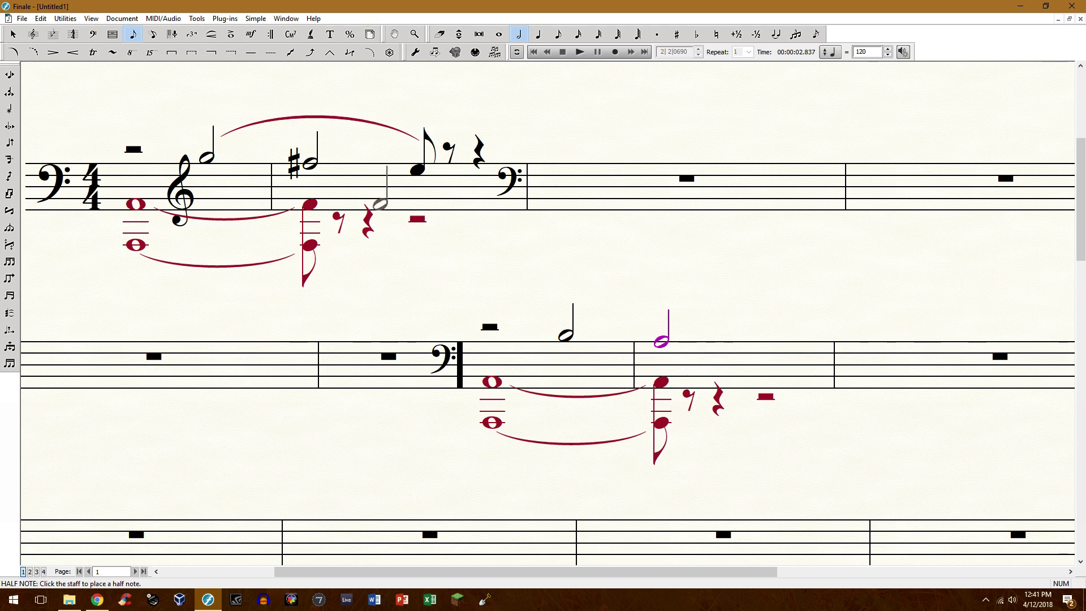
key(KP_Add)
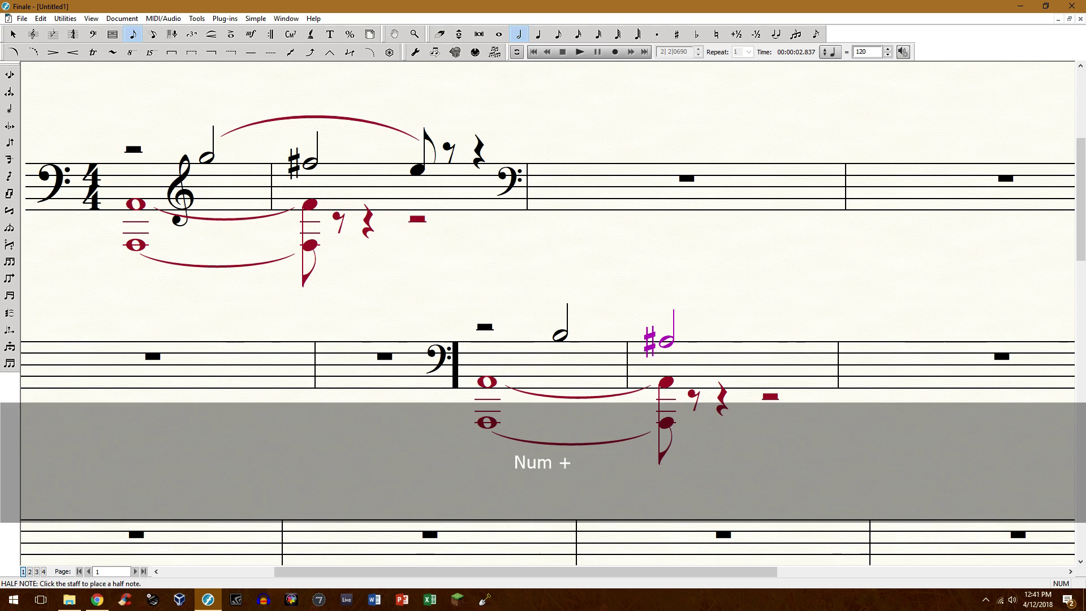
key(4)
click(715, 347)
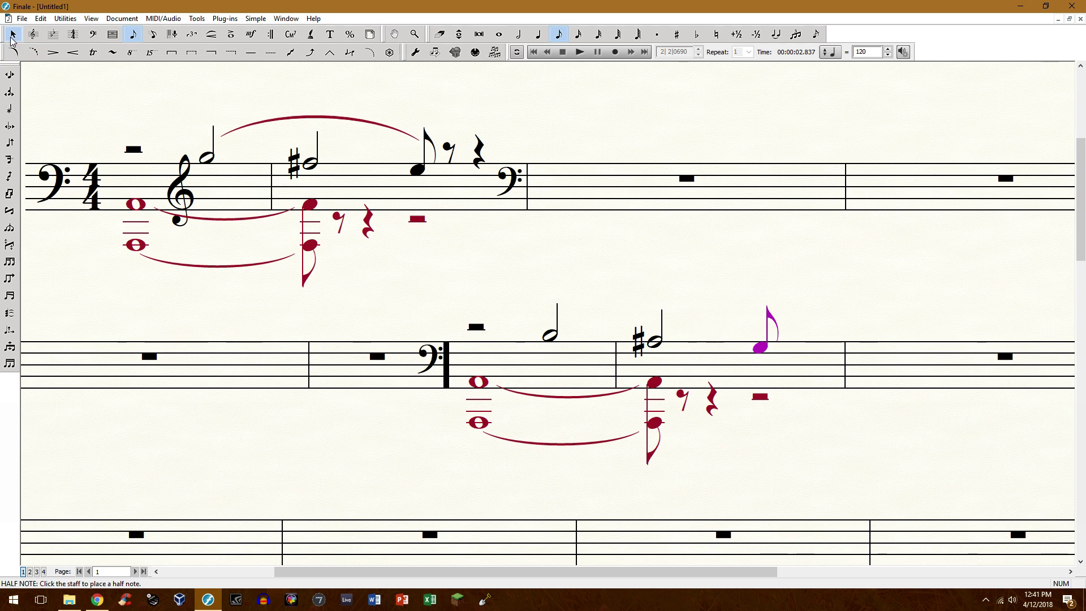
click(12, 37)
click(13, 52)
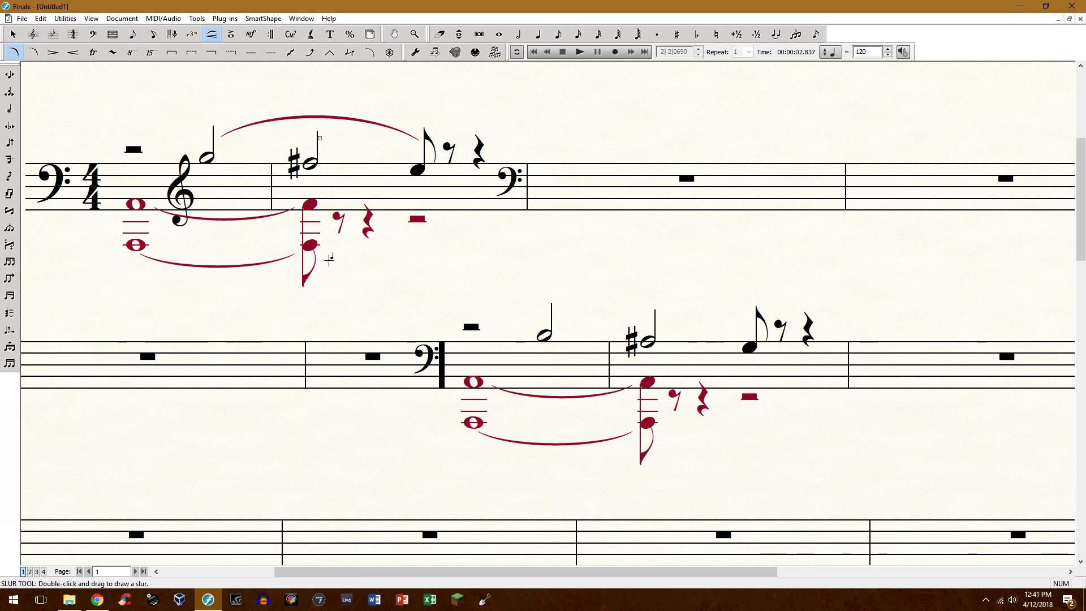
Draw a slur from the lower system's half note over to the eighth note.
double_click(545, 331)
drag(545, 331, 751, 337)
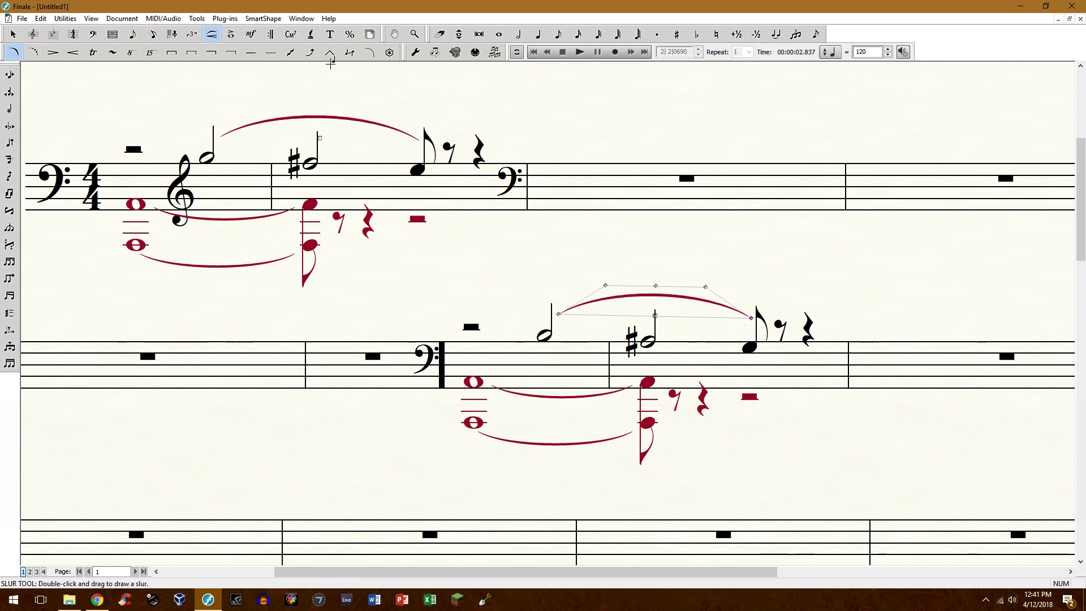
click(12, 34)
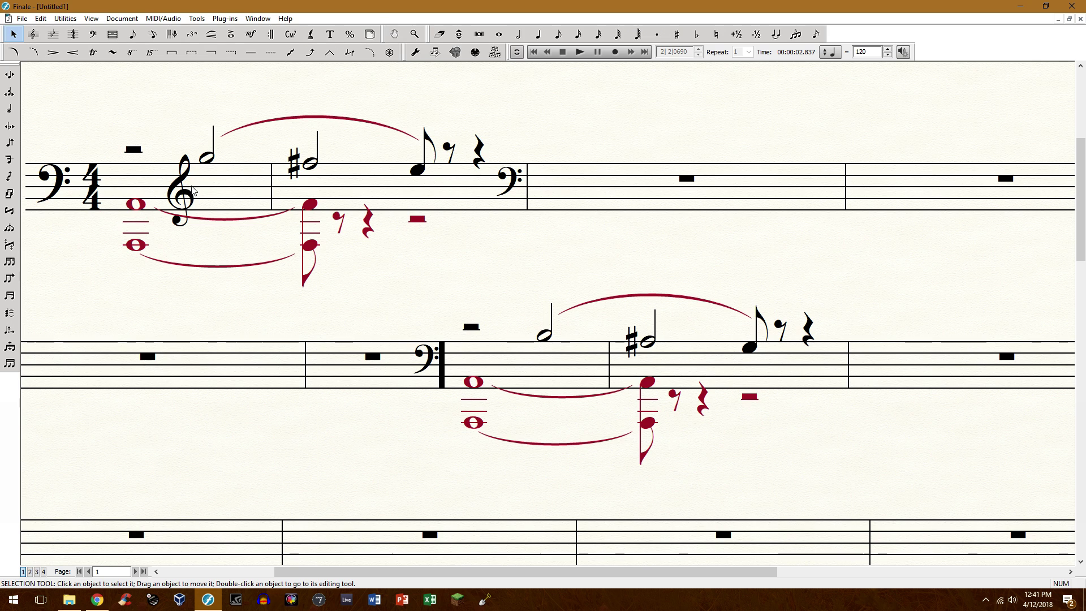
Pick the lower system's half note for an articulation and begin creating a new one.
click(232, 38)
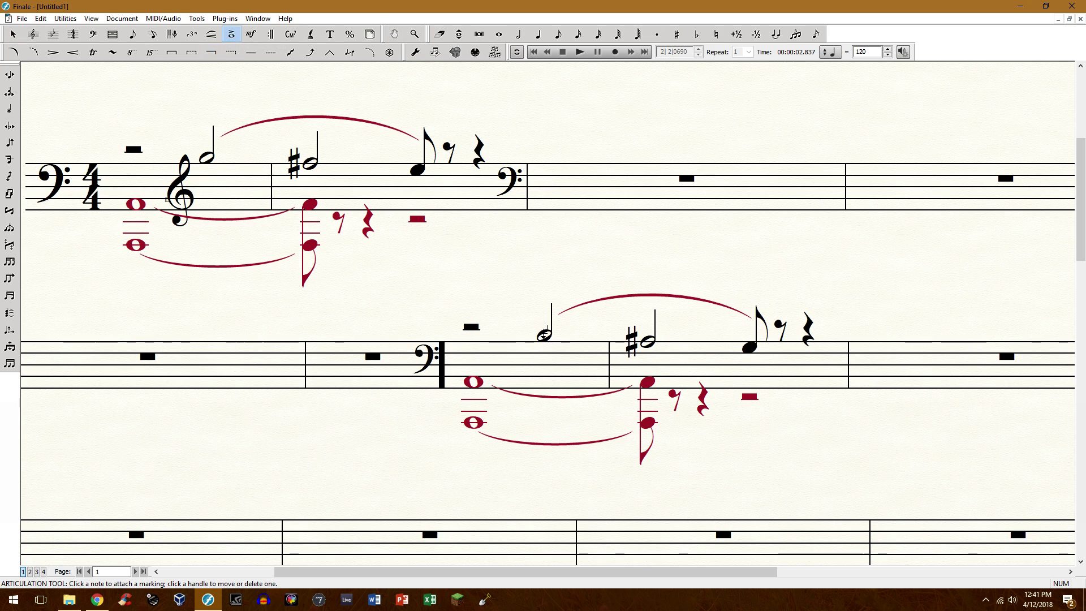
click(544, 333)
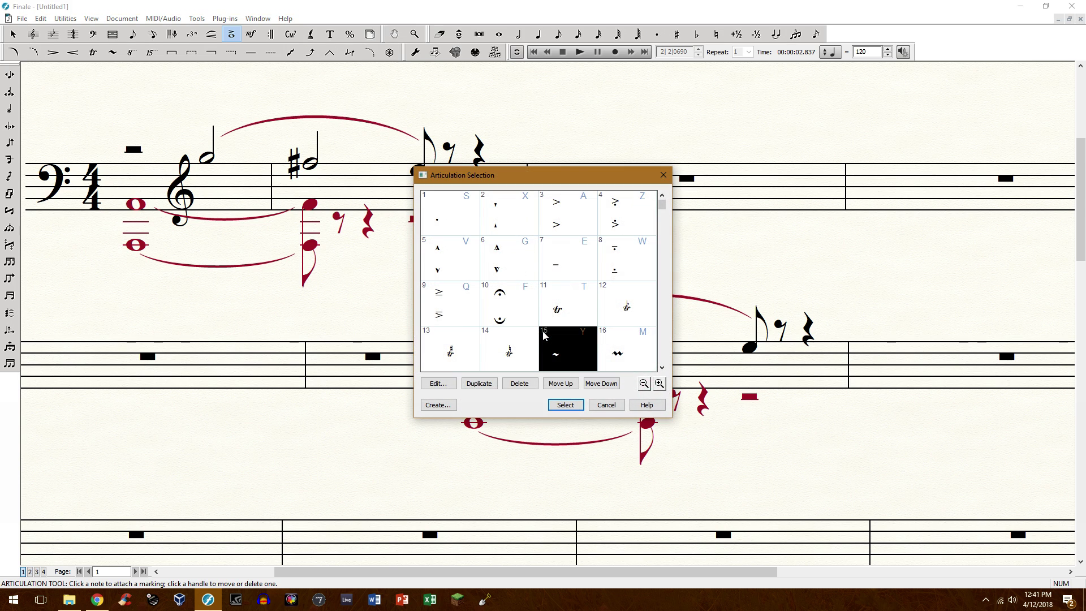
scroll(531, 321, down, 5)
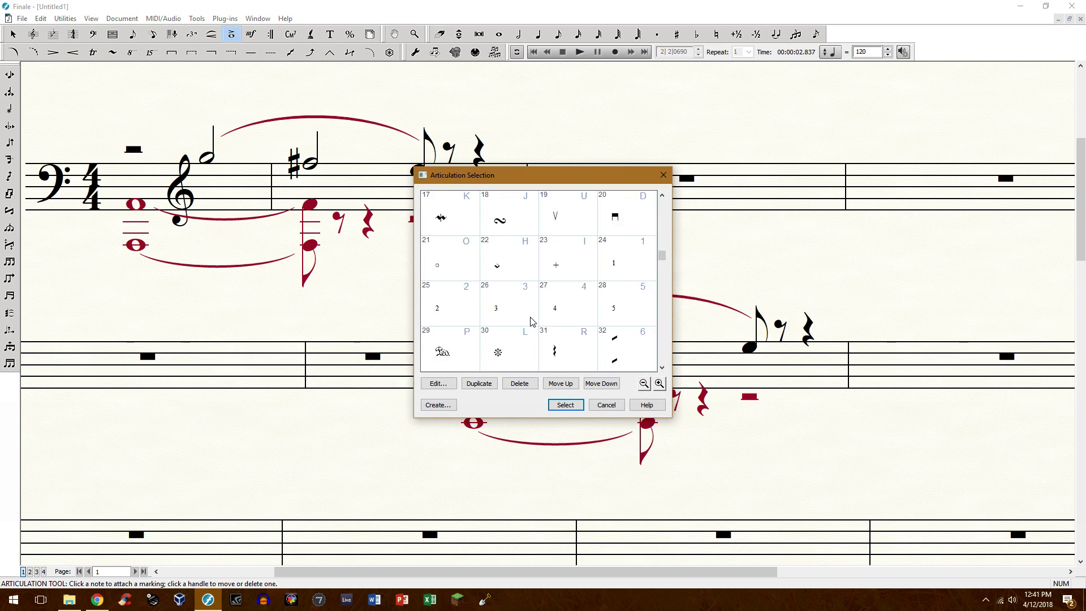
scroll(531, 321, down, 7)
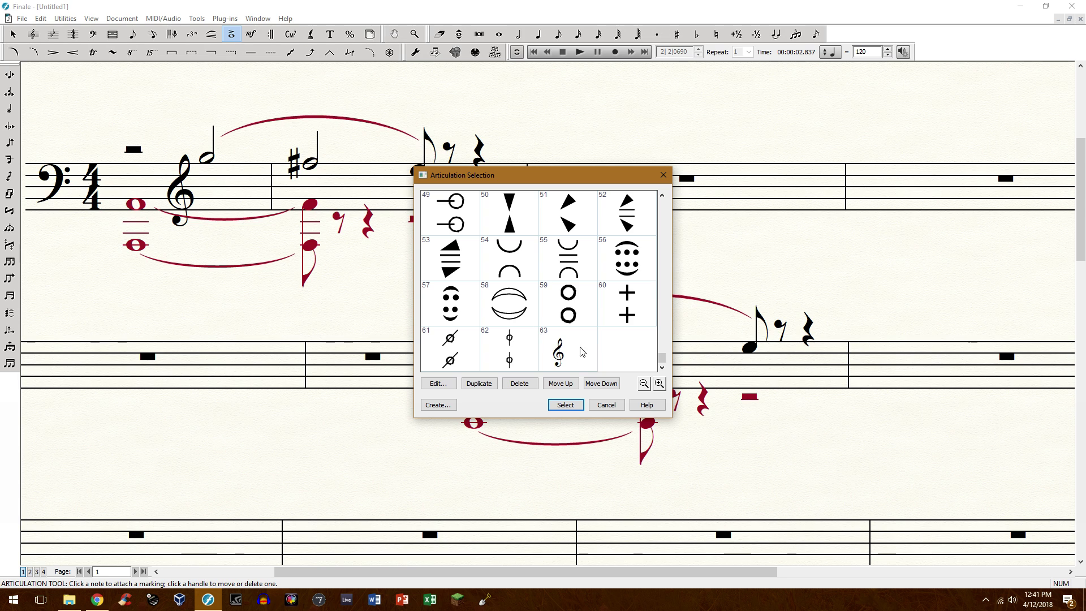
scroll(568, 349, up, 5)
scroll(492, 345, up, 7)
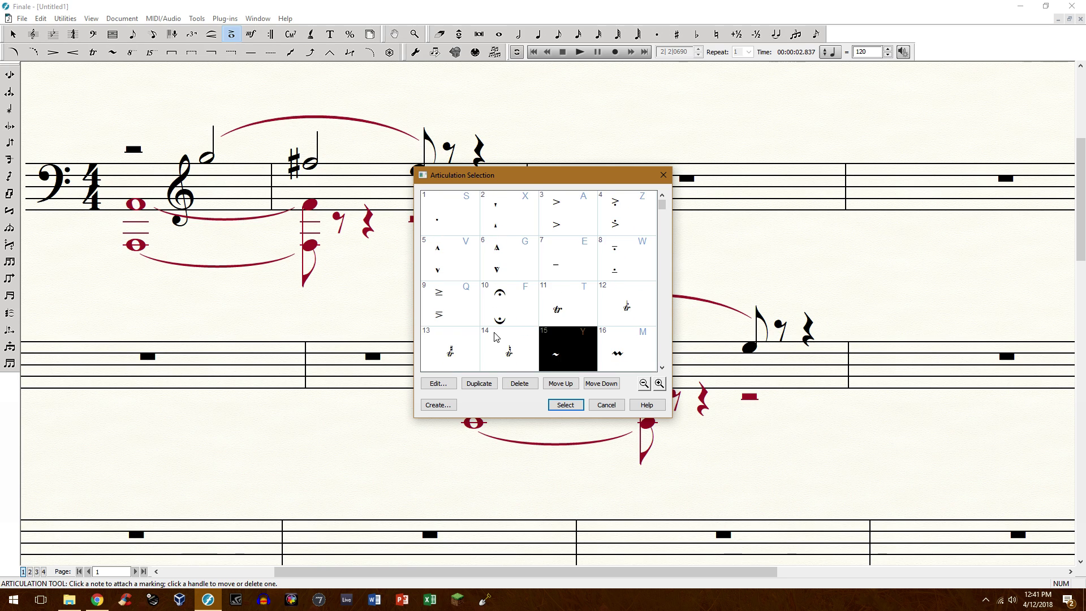
scroll(523, 284, down, 12)
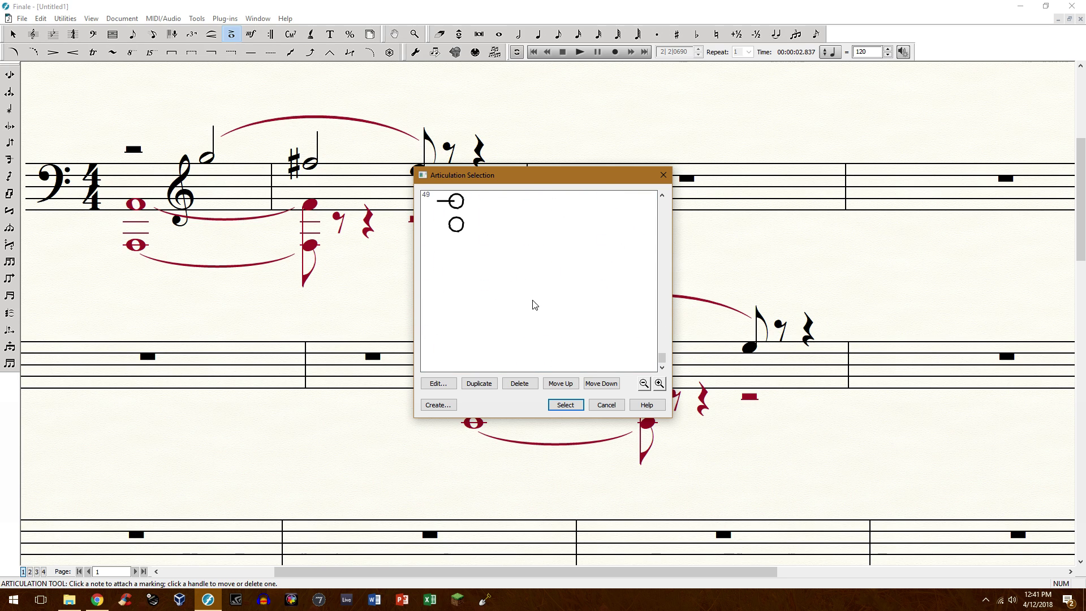
click(437, 405)
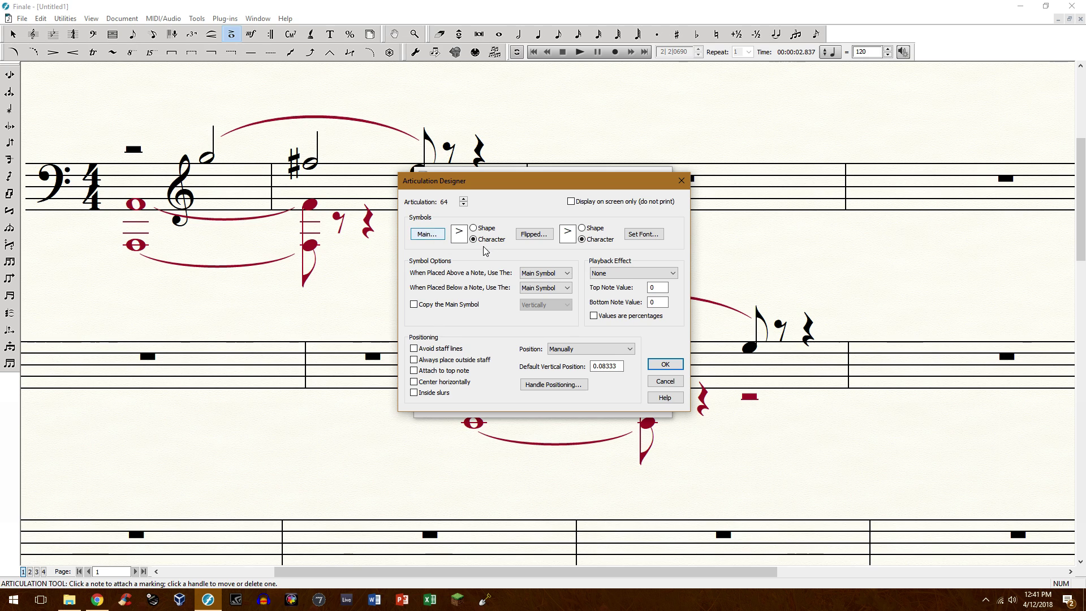
Choose the treble clef character as the main symbol of new articulation 64.
click(433, 237)
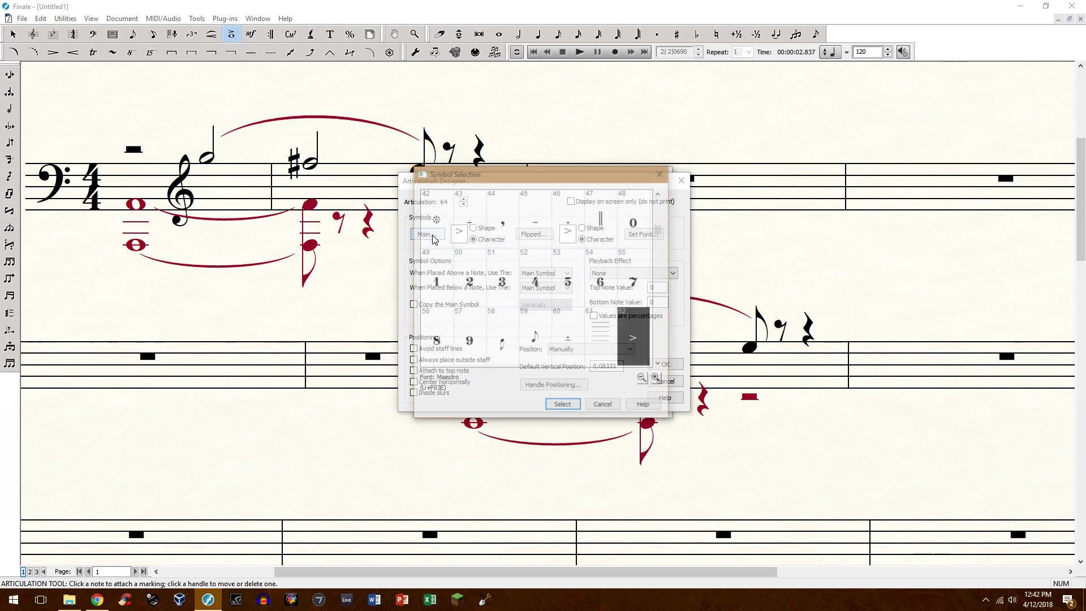
scroll(478, 283, up, 1)
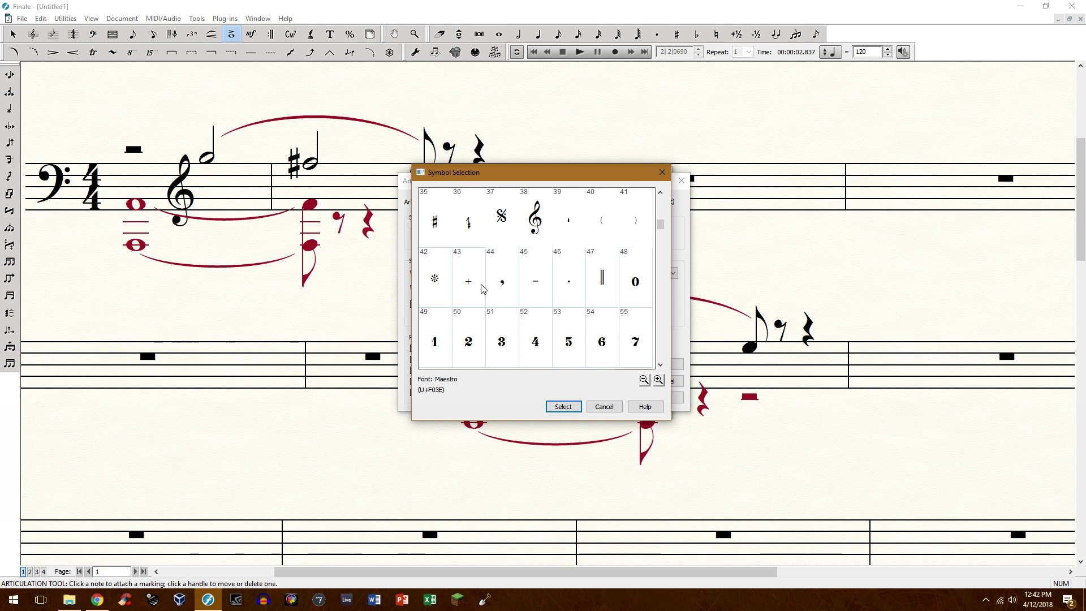
click(537, 202)
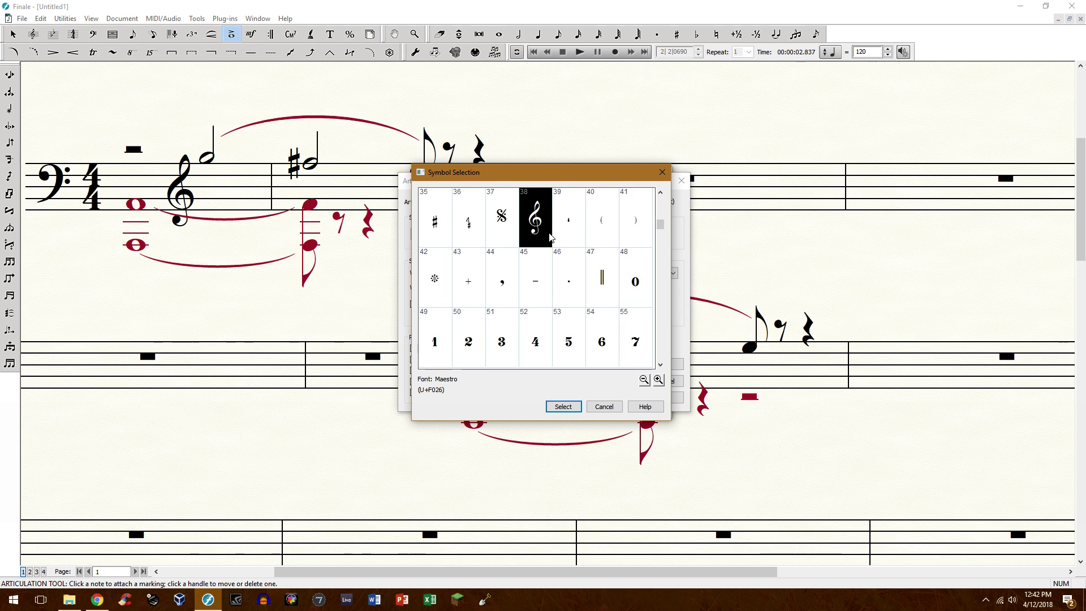
scroll(535, 222, down, 3)
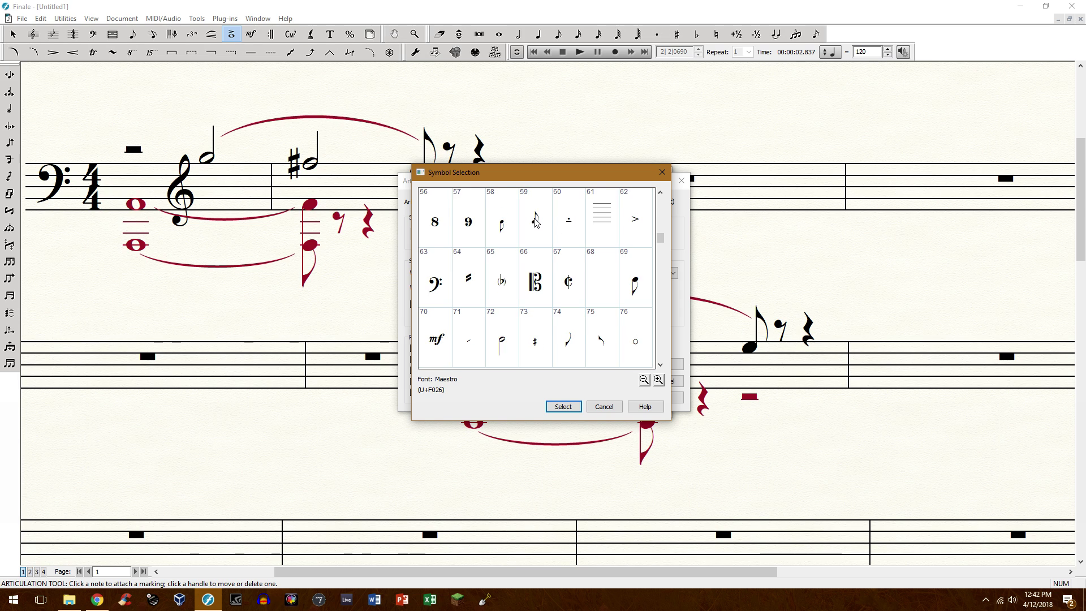
click(437, 294)
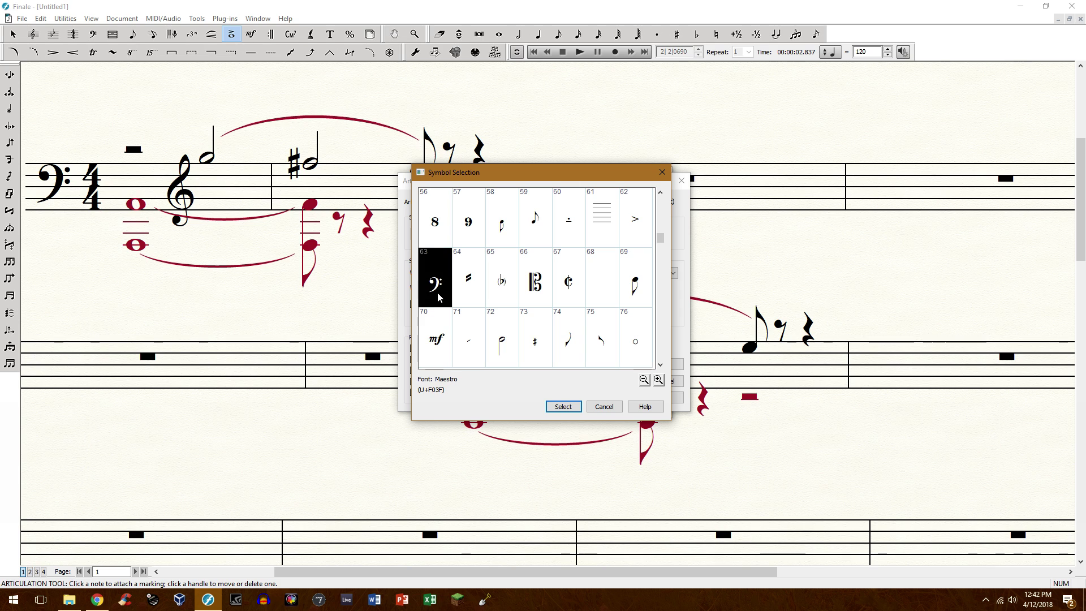
click(538, 268)
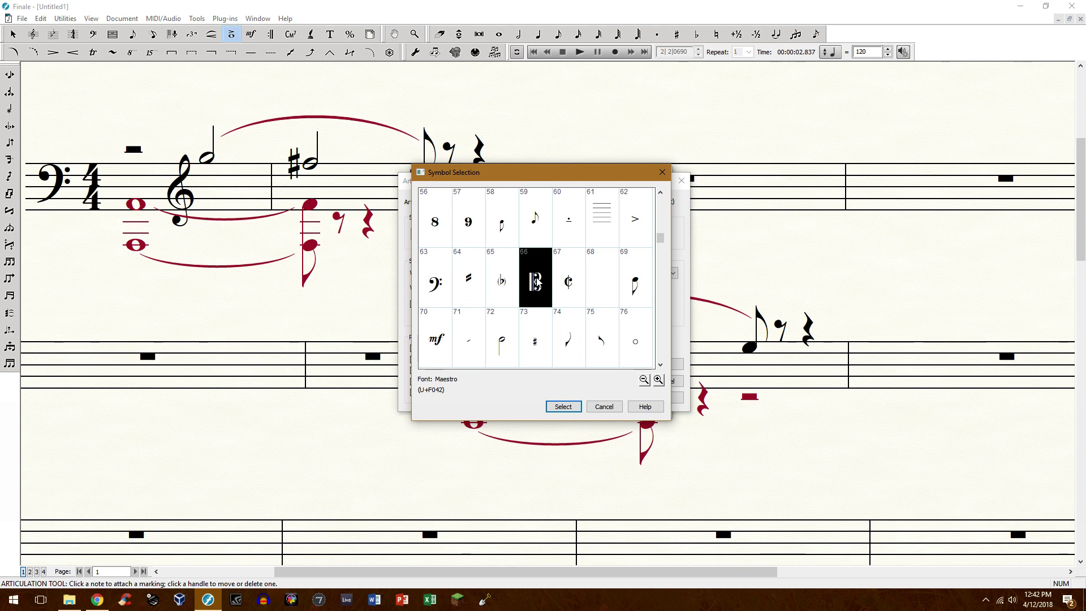
scroll(540, 327, up, 5)
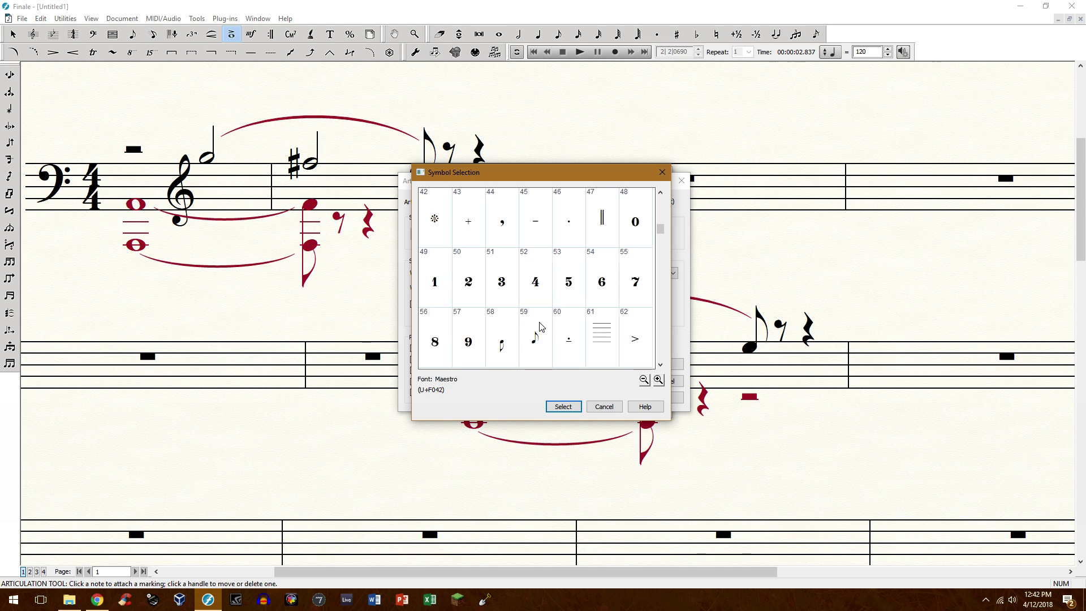
scroll(538, 311, down, 1)
click(534, 281)
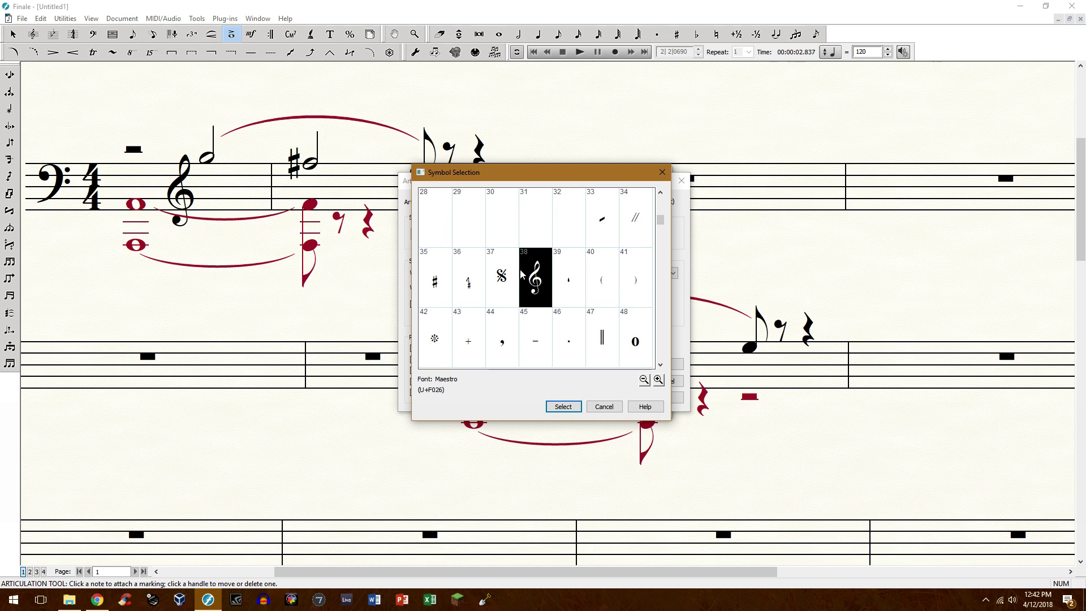
click(565, 405)
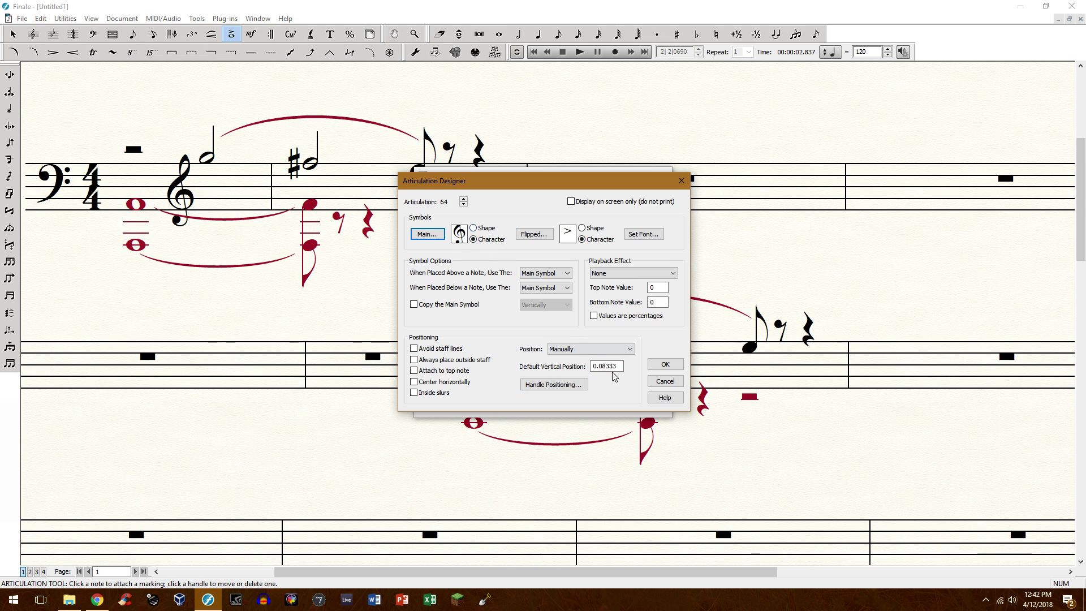
Attach the treble-clef articulation to the half note and drag it left and up.
click(665, 367)
click(565, 404)
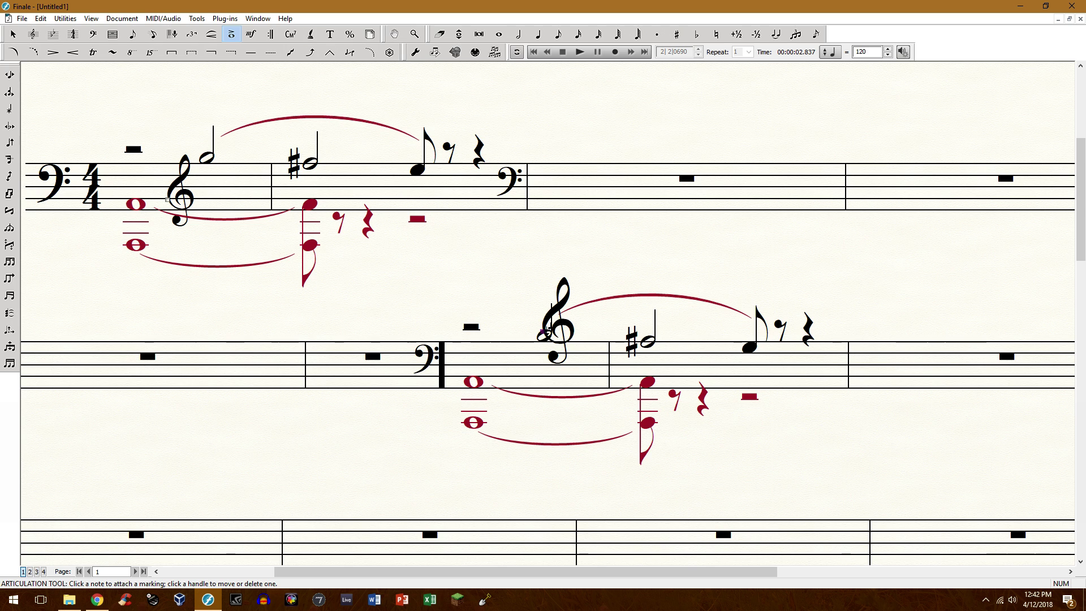
drag(541, 332, 487, 320)
Shrink the treble clef symbol's Maestro font size from 24 to 20.
double_click(487, 320)
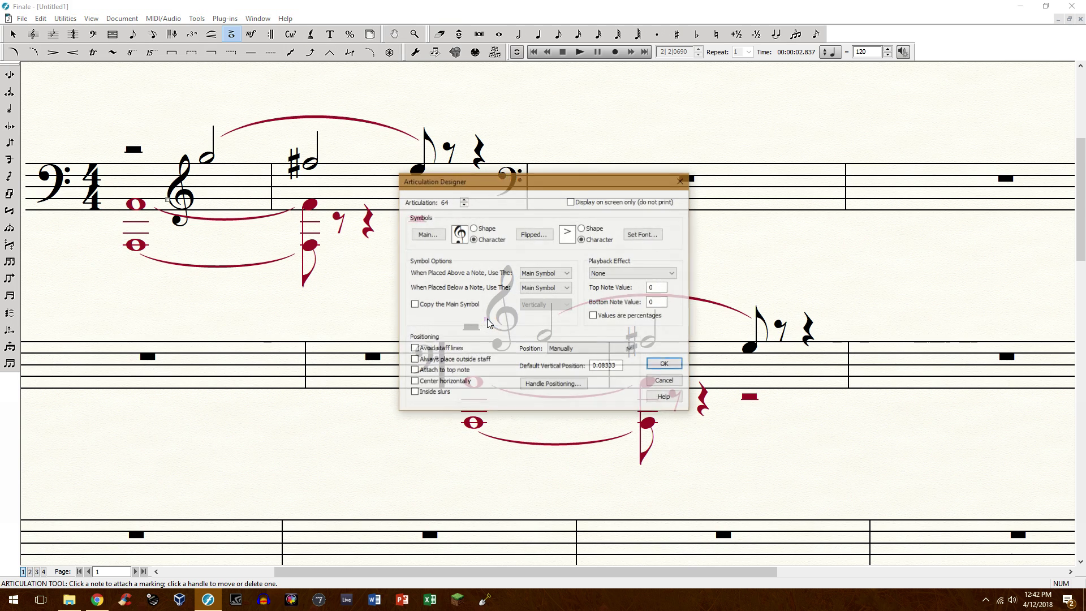
click(649, 236)
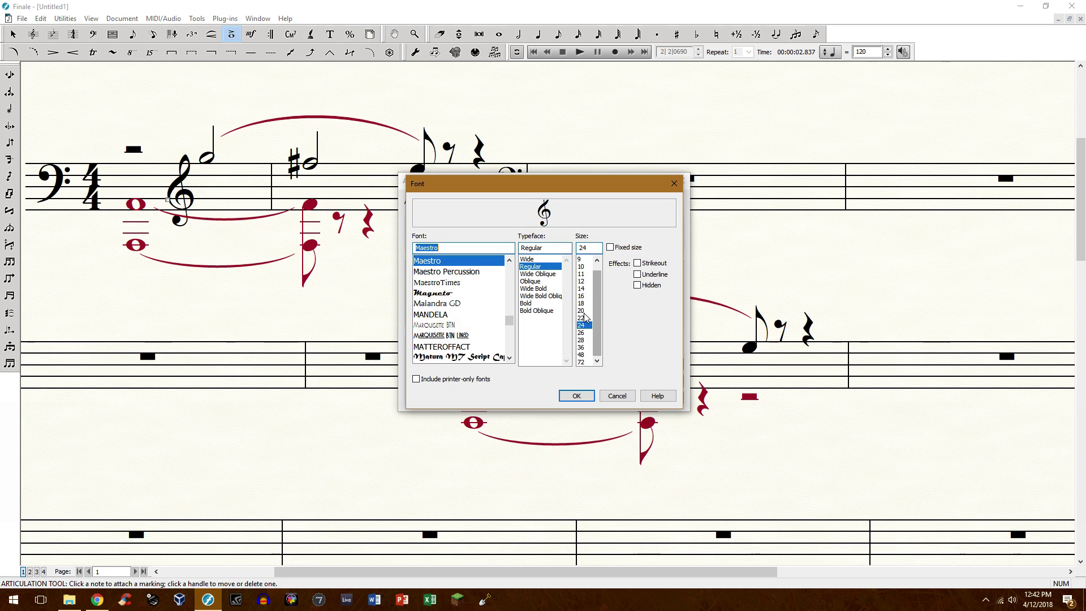
click(582, 310)
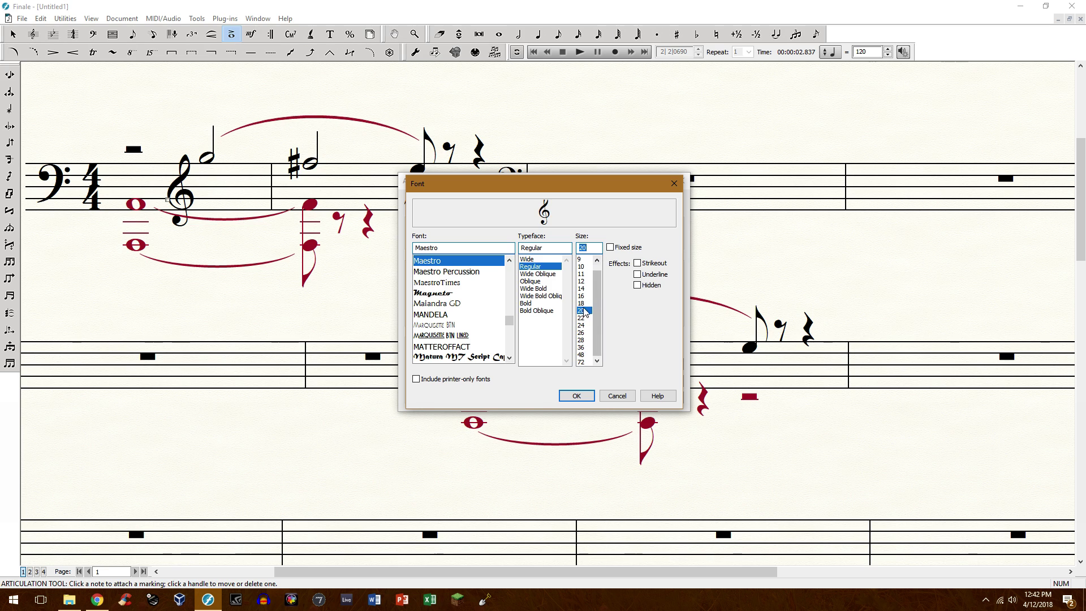
click(580, 397)
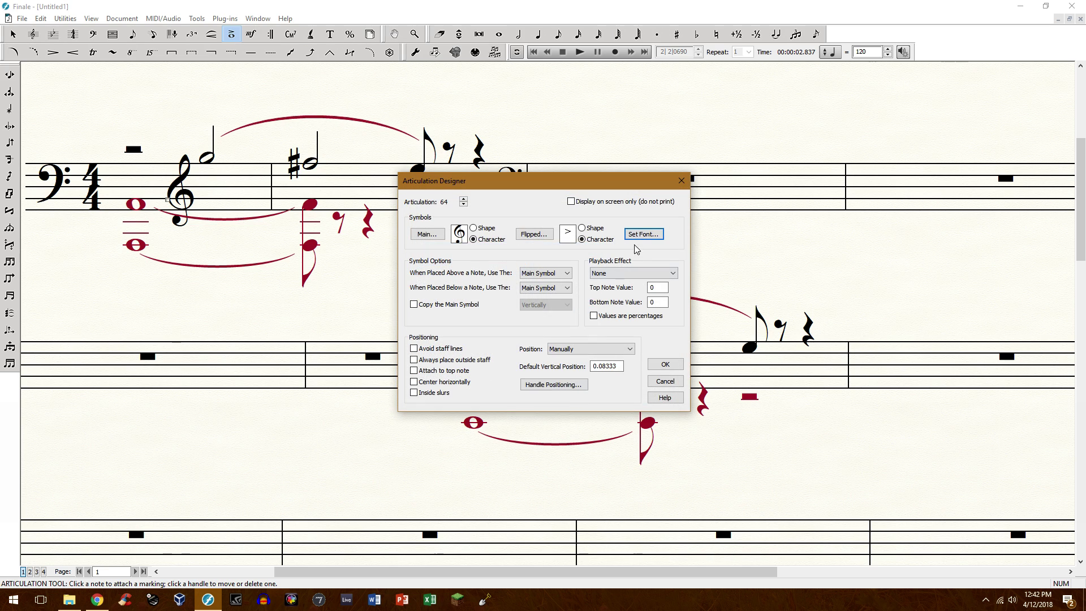
Place the smaller treble-clef marking on the second staff just before the half note.
click(657, 366)
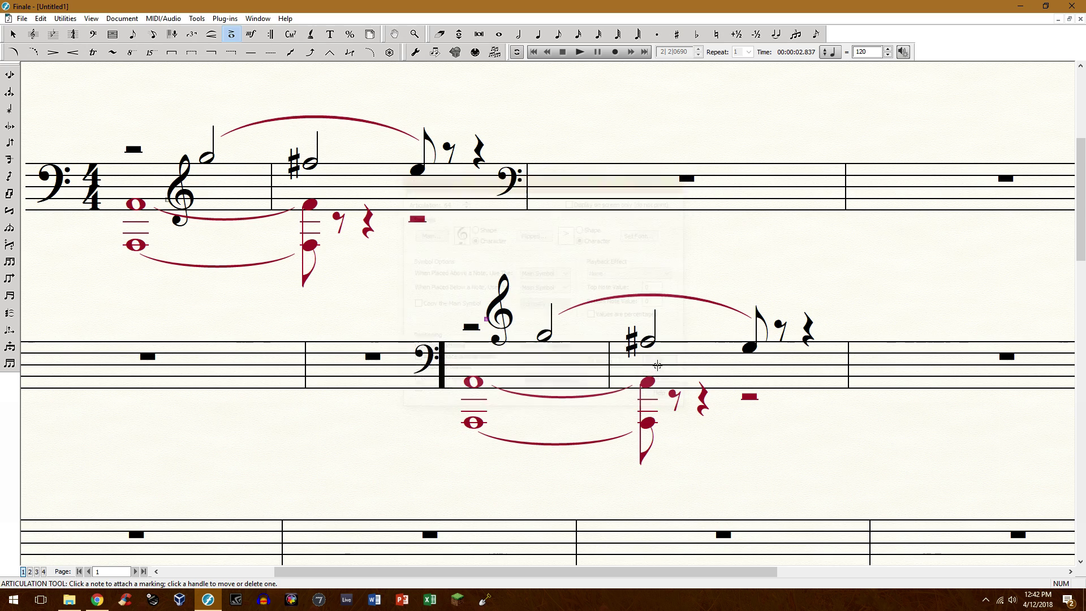
drag(485, 320, 508, 388)
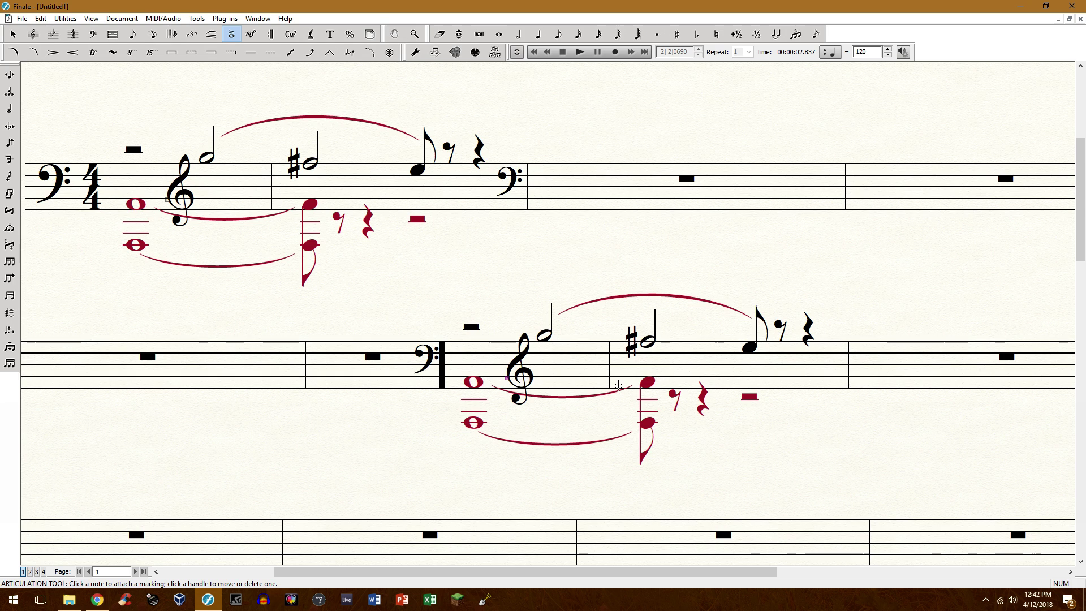
key(Up)
key(Right)
key(Down)
key(Right)
key(Left)
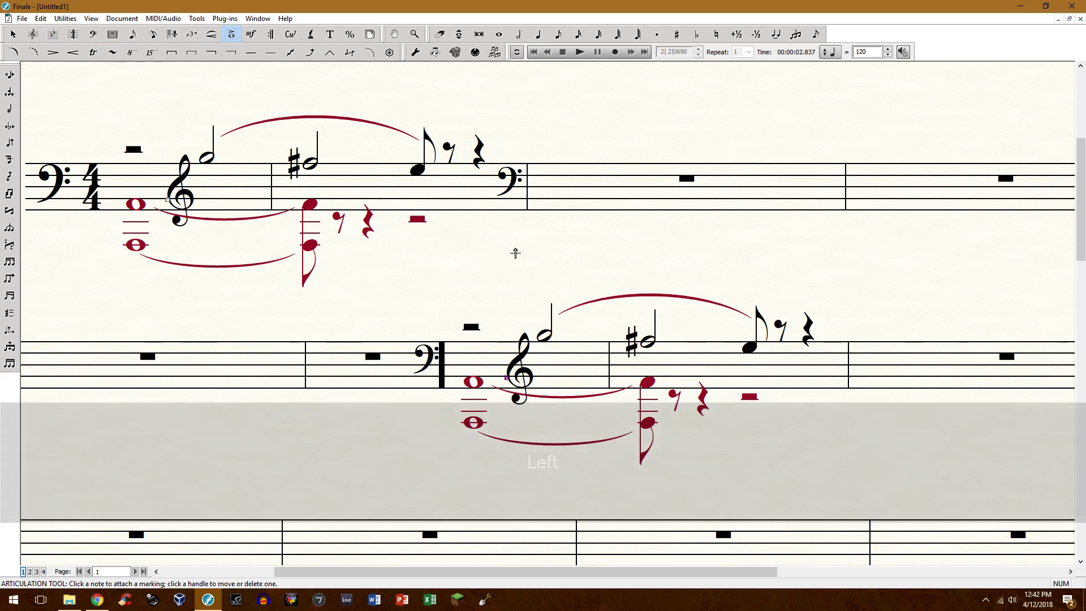
Leave articulation editing and return to general selection with Esc.
key(Escape)
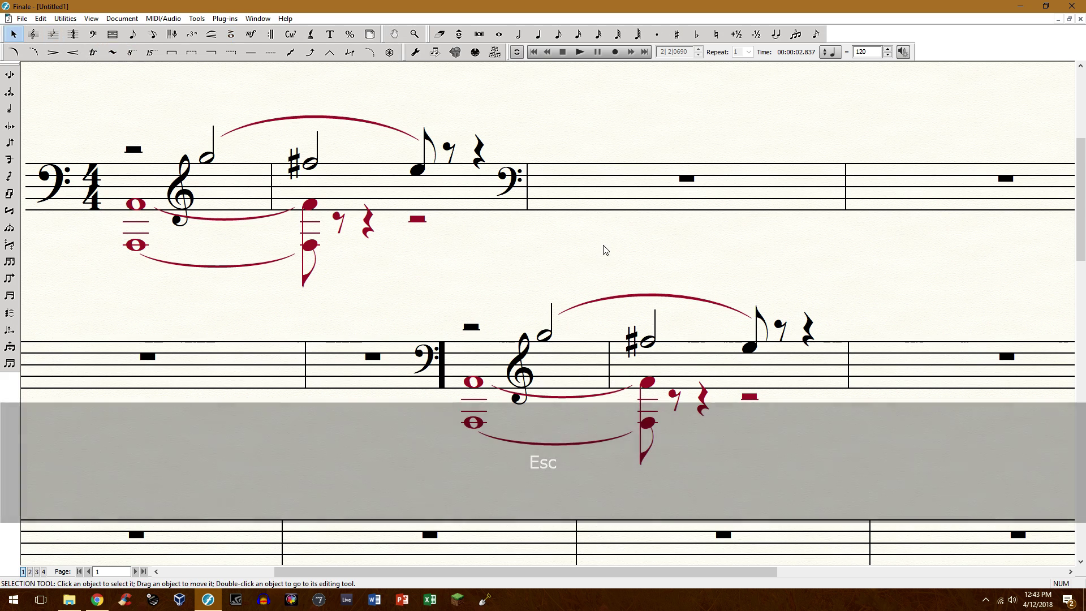